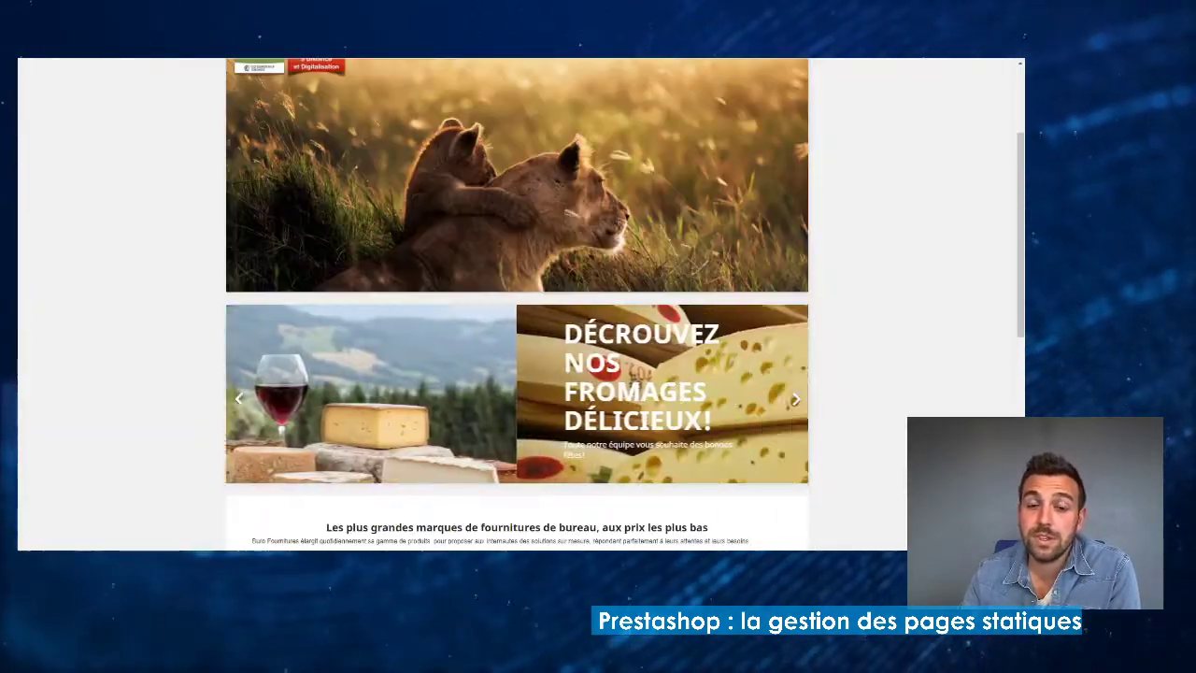
- Open the management list of the shop's static pages, under the appearance settings of the back office
{"action": "scroll", "coordinate": [517, 308], "scroll_direction": "up", "scroll_amount": 3}
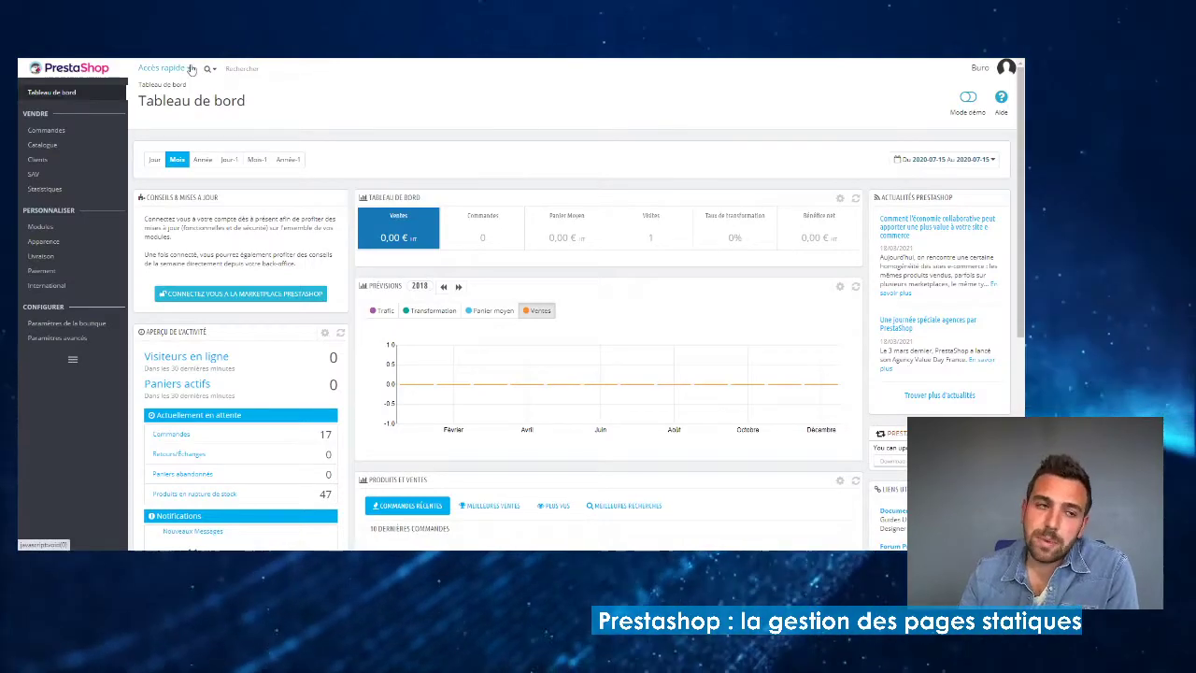
{"action": "mouse_move", "coordinate": [70, 160]}
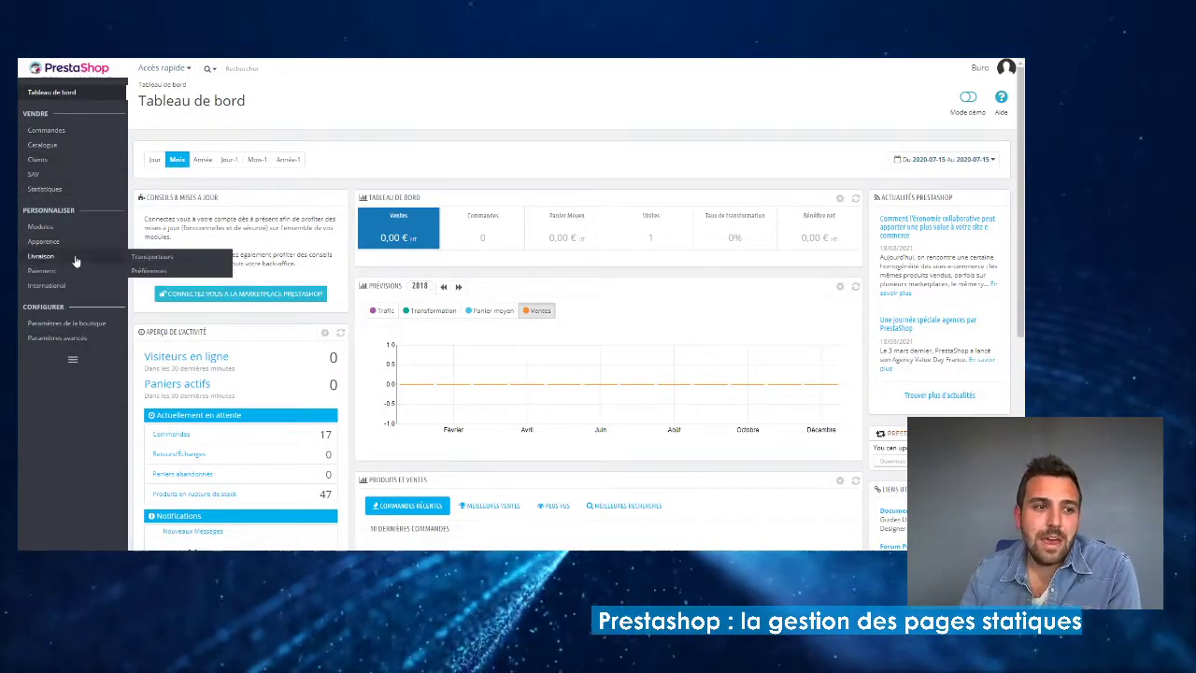
{"action": "mouse_move", "coordinate": [71, 286]}
{"action": "mouse_move", "coordinate": [66, 248]}
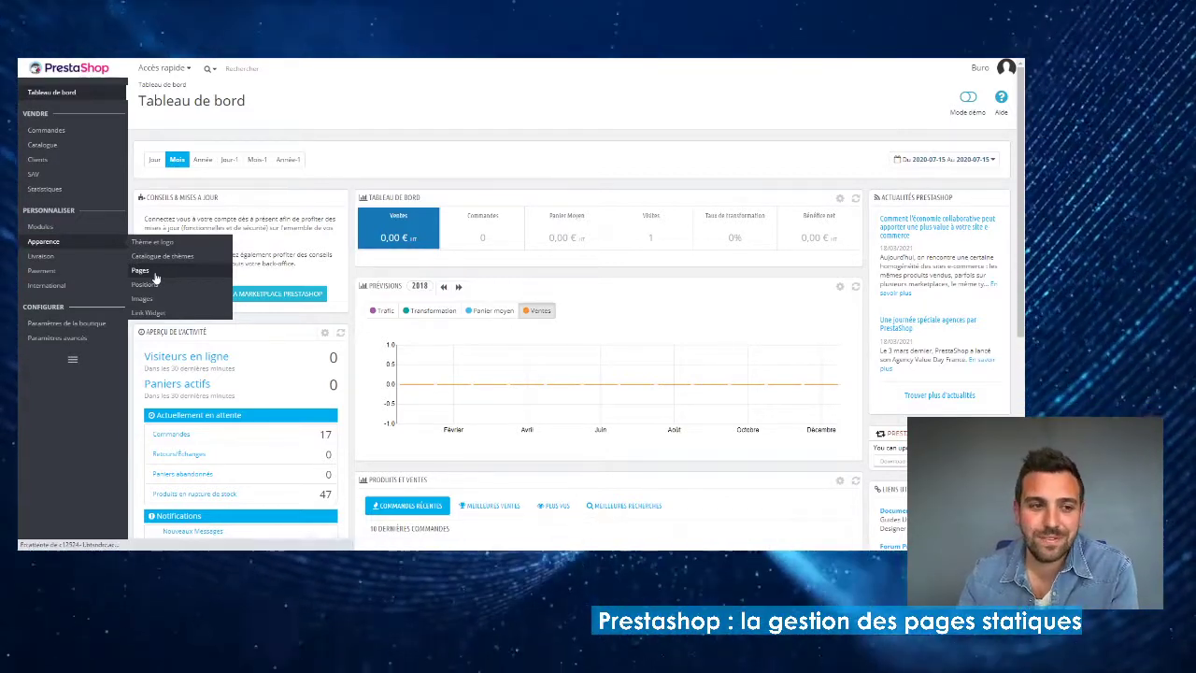
{"action": "left_click", "coordinate": [156, 275]}
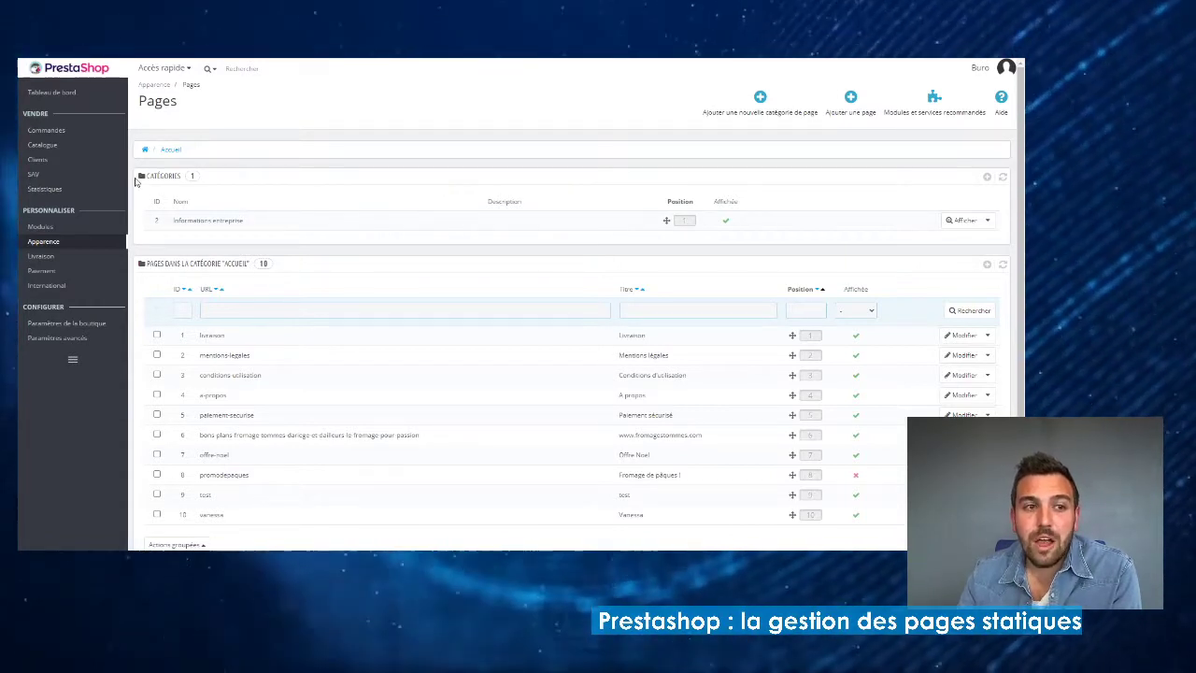
- Look at the contents of the "Informations entreprise" page category and return to the Accueil page list
{"action": "left_click_drag", "start_coordinate": [141, 178], "coordinate": [212, 187]}
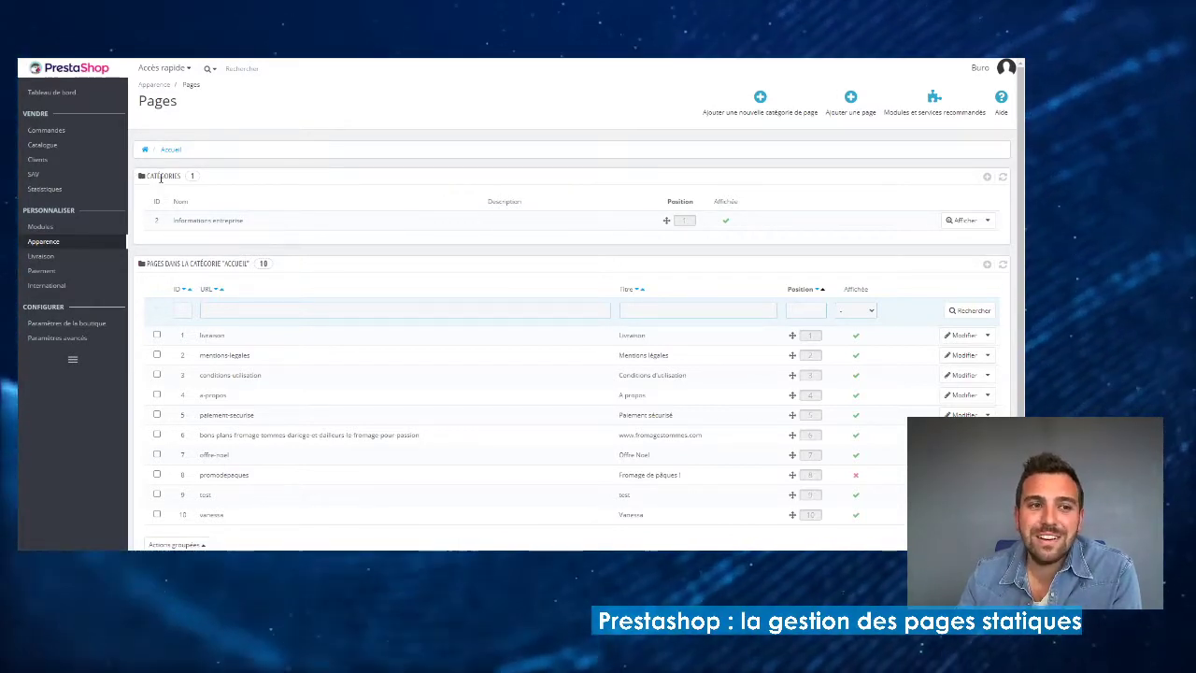
{"action": "left_click", "coordinate": [235, 179]}
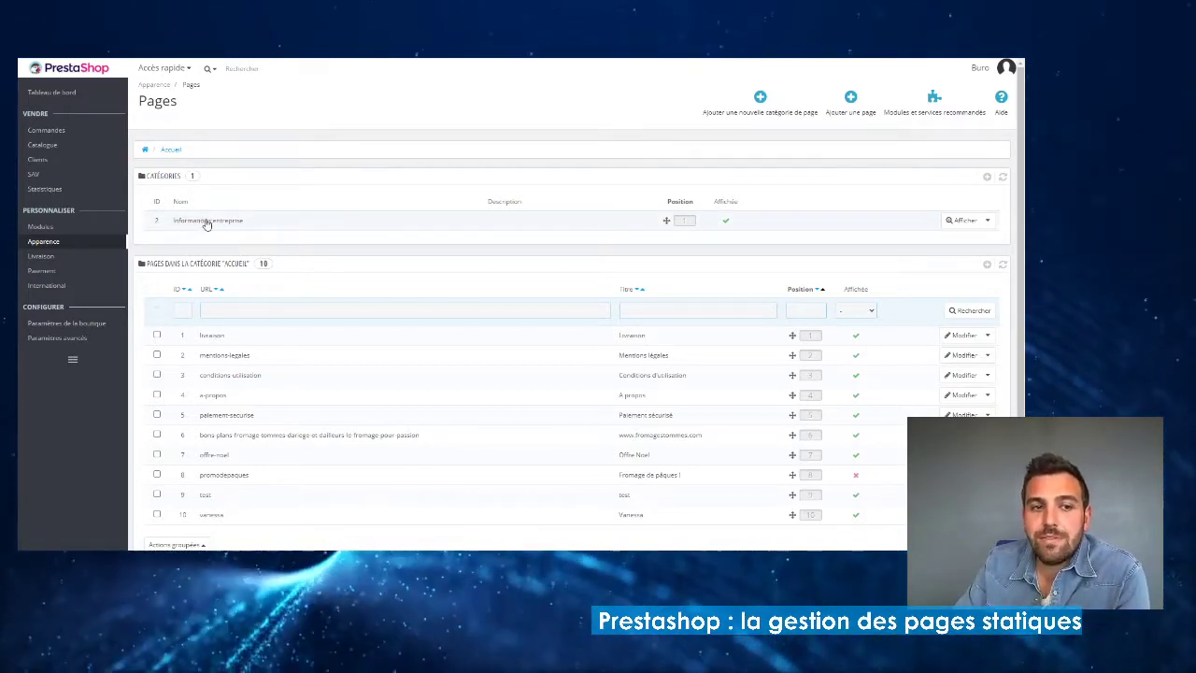
{"action": "left_click", "coordinate": [237, 222]}
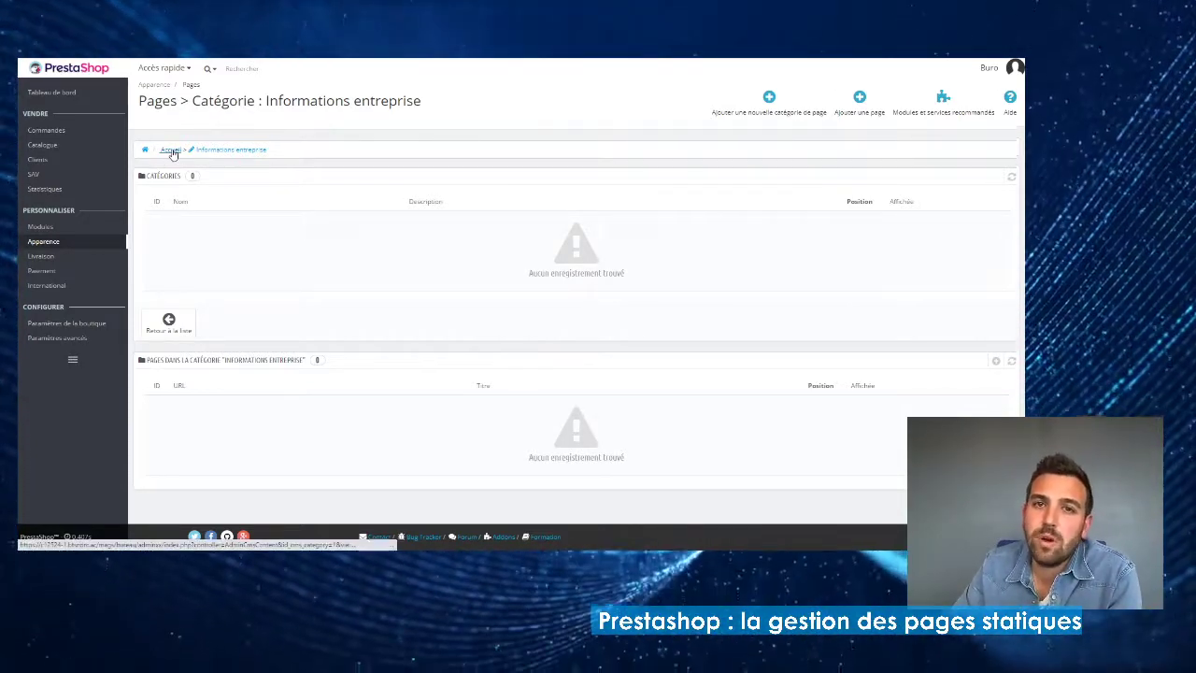
{"action": "left_click", "coordinate": [170, 150]}
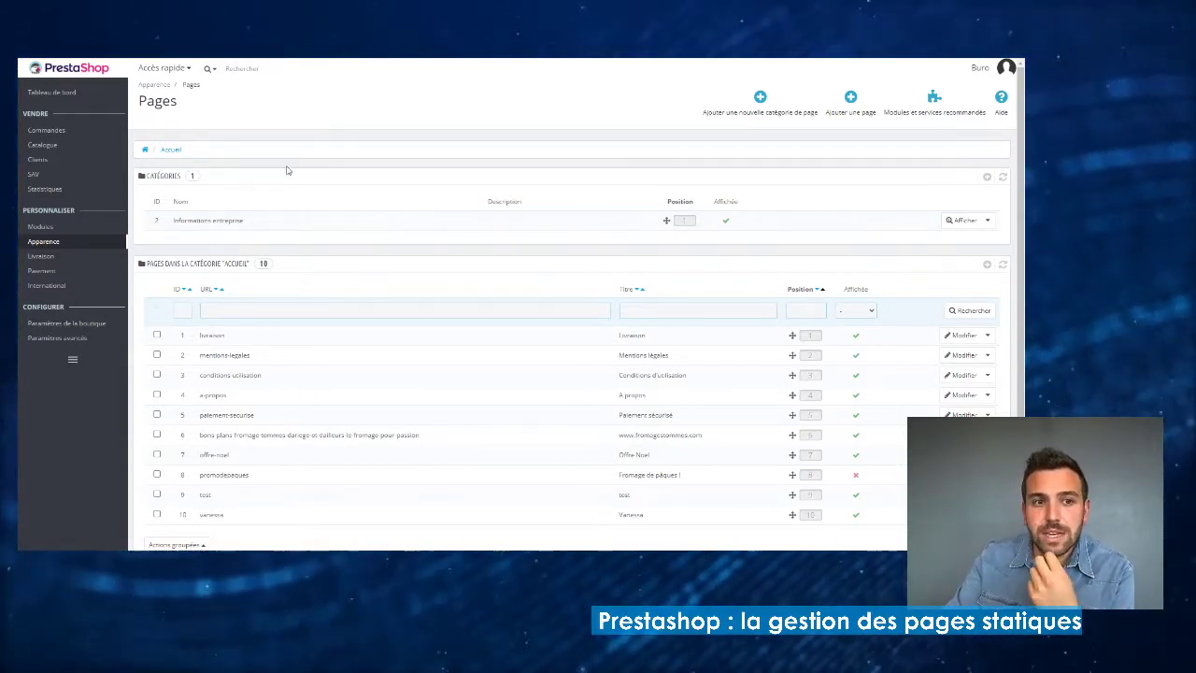
- Start a new page category and go through its description, title tag and meta fields
{"action": "left_click", "coordinate": [766, 105]}
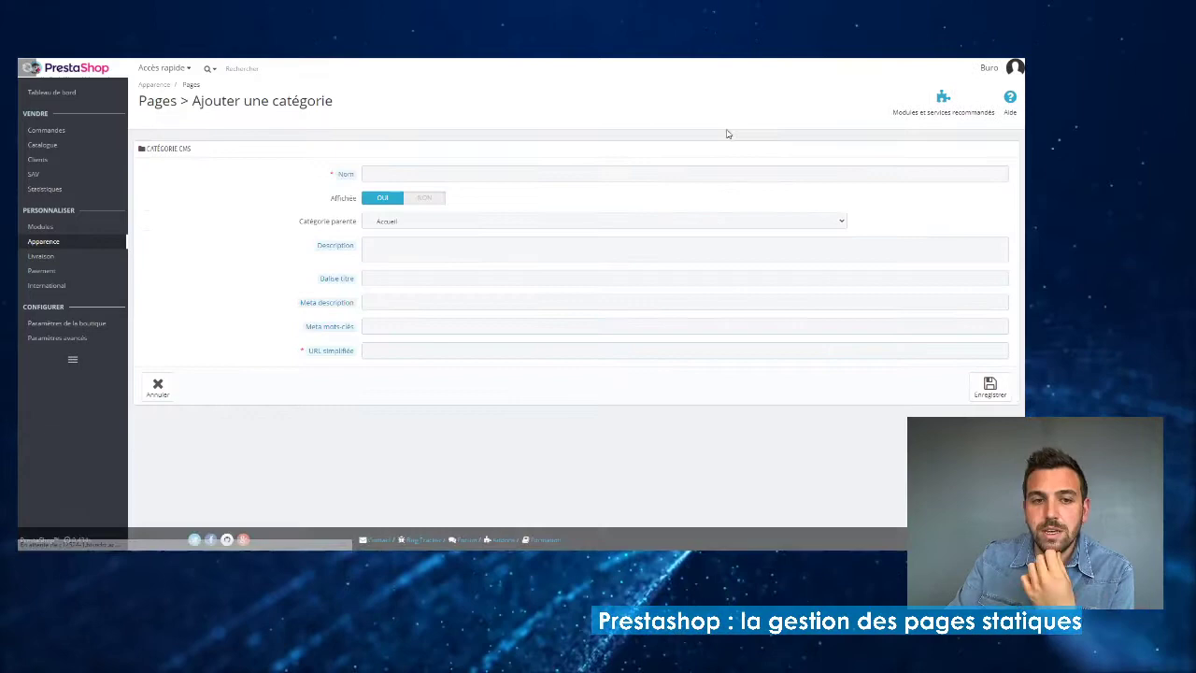
{"action": "left_click", "coordinate": [505, 174]}
{"action": "left_click", "coordinate": [528, 198]}
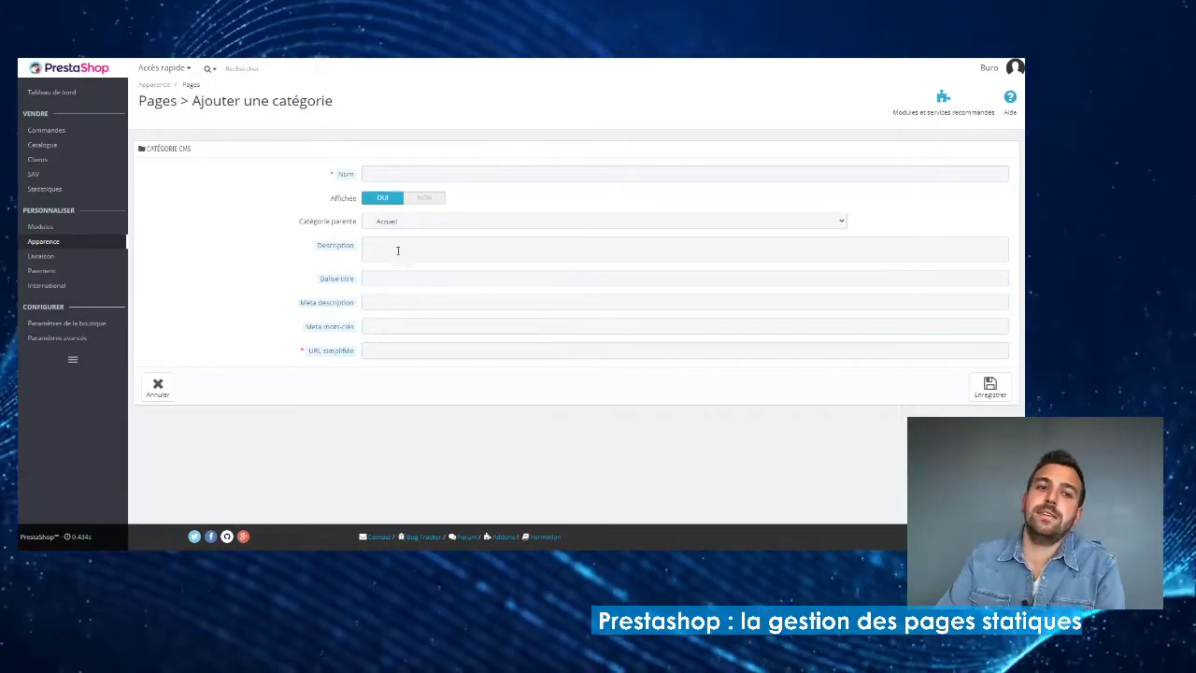
{"action": "left_click", "coordinate": [400, 250]}
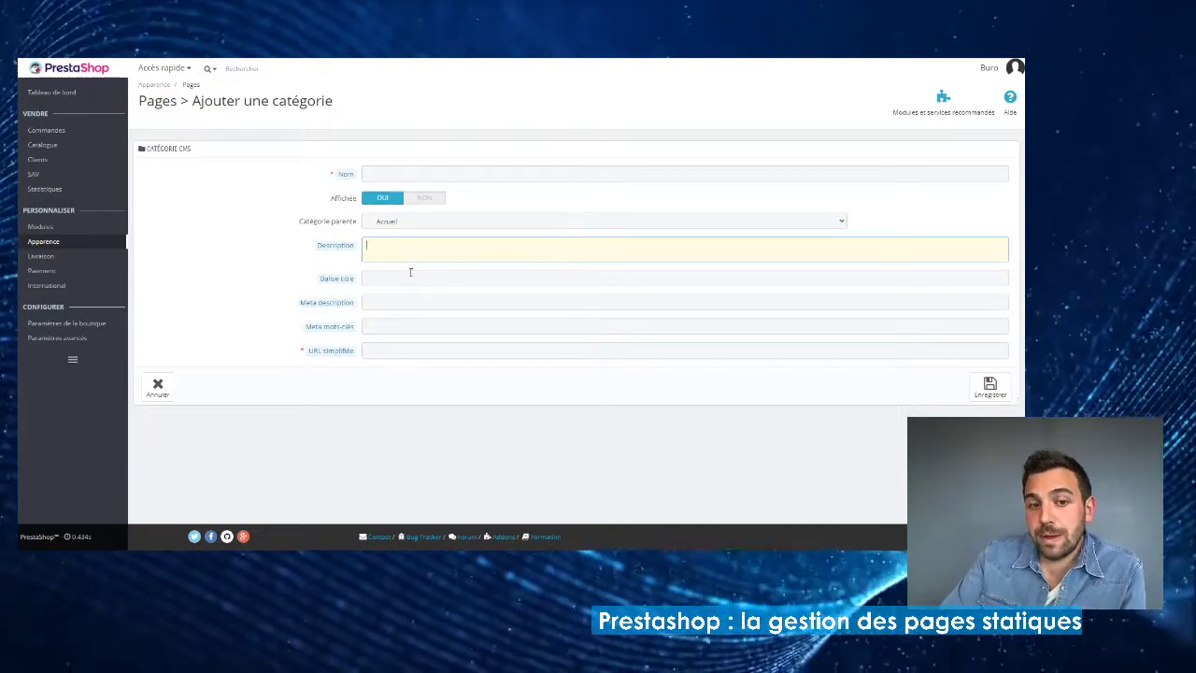
{"action": "left_click", "coordinate": [406, 278]}
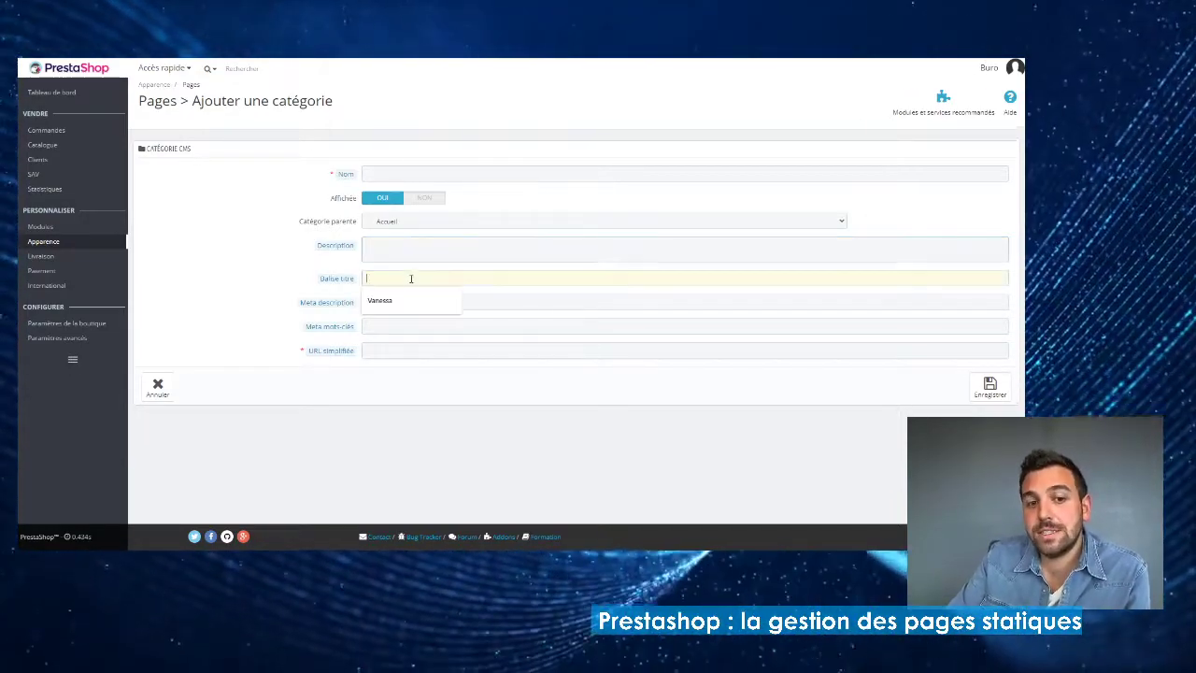
{"action": "left_click", "coordinate": [491, 299]}
{"action": "left_click", "coordinate": [287, 287]}
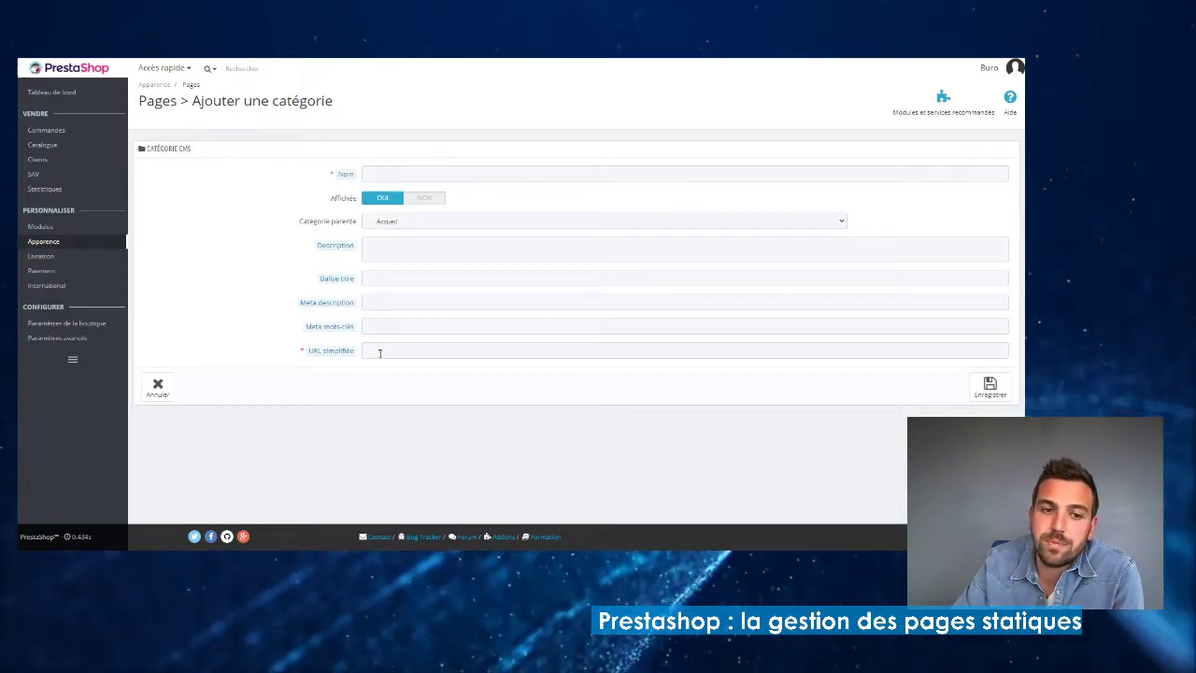
- Name the new category "A propos de Buro" and check its simplified URL
{"action": "left_click", "coordinate": [391, 175]}
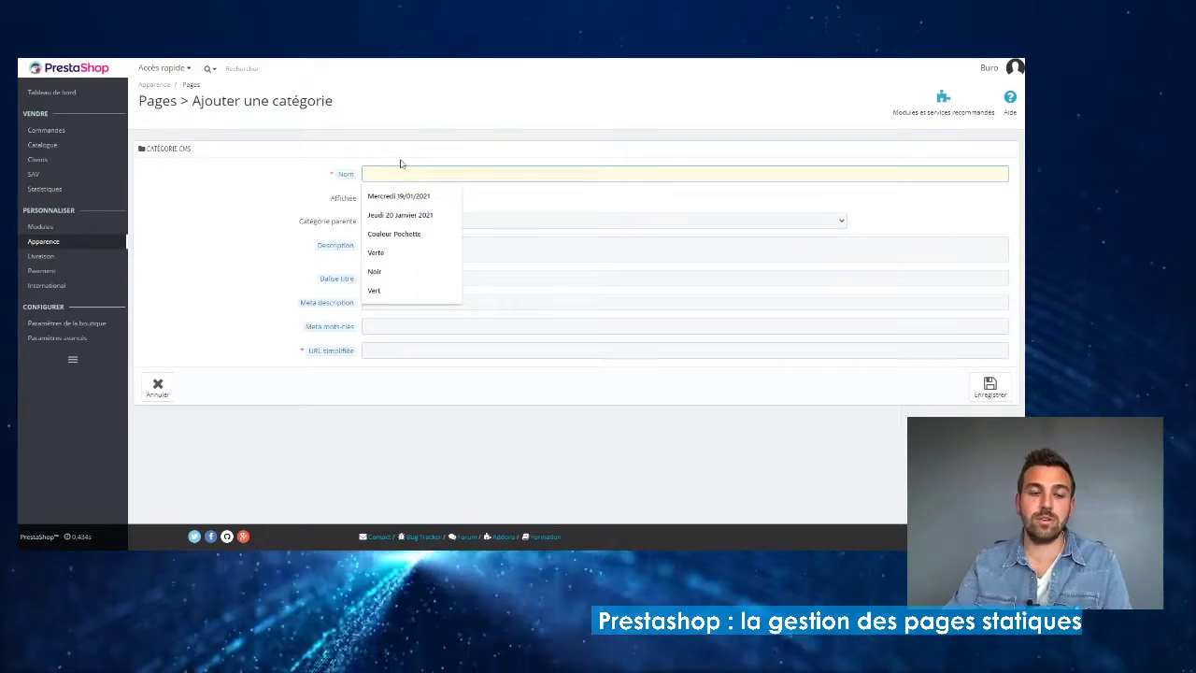
{"action": "type", "text": "A"}
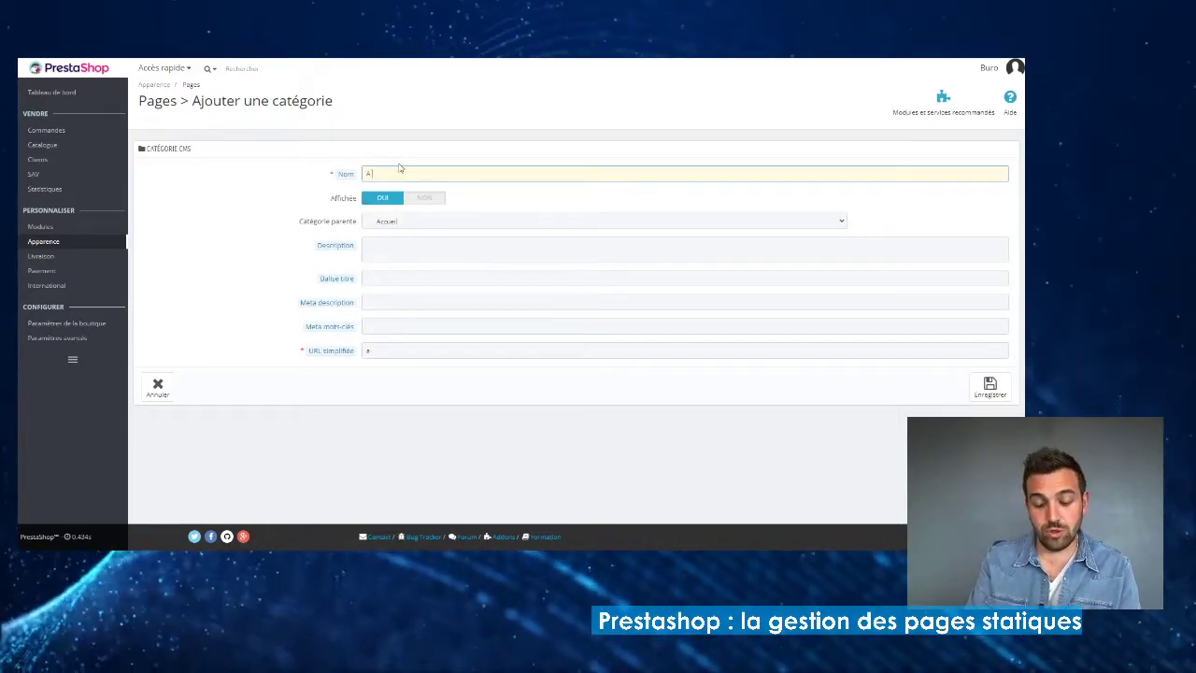
{"action": "type", "text": " propos"}
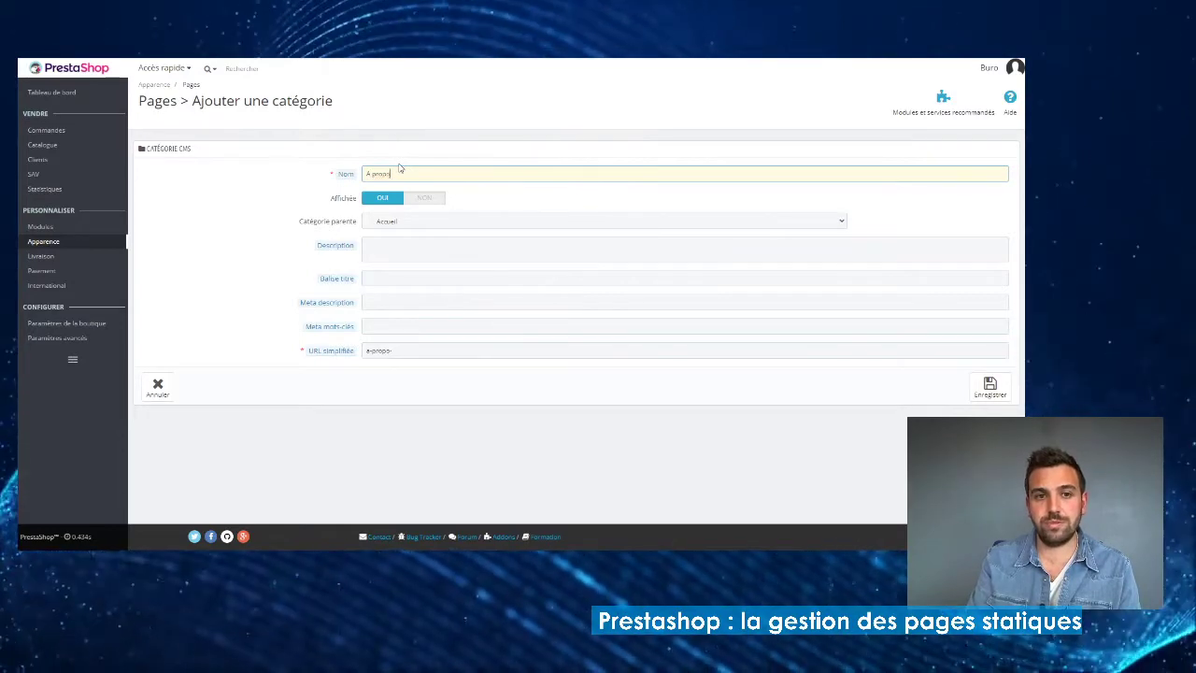
{"action": "type", "text": " de"}
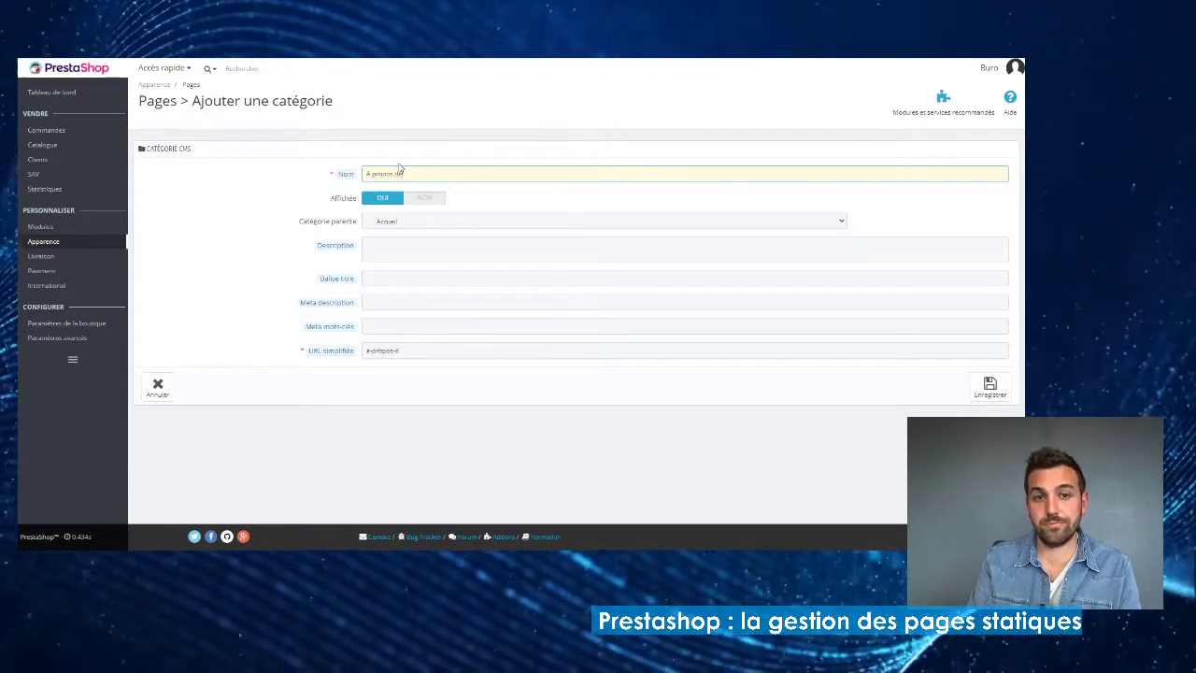
{"action": "type", "text": " l"}
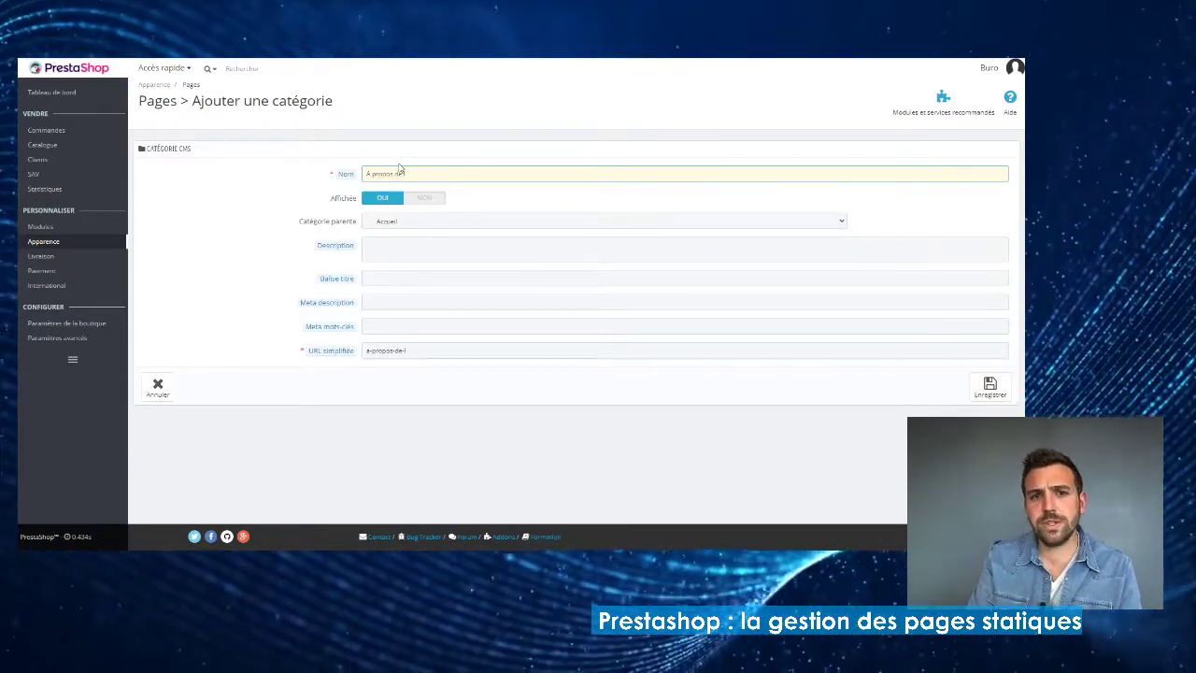
{"action": "key", "text": "BackSpace"}
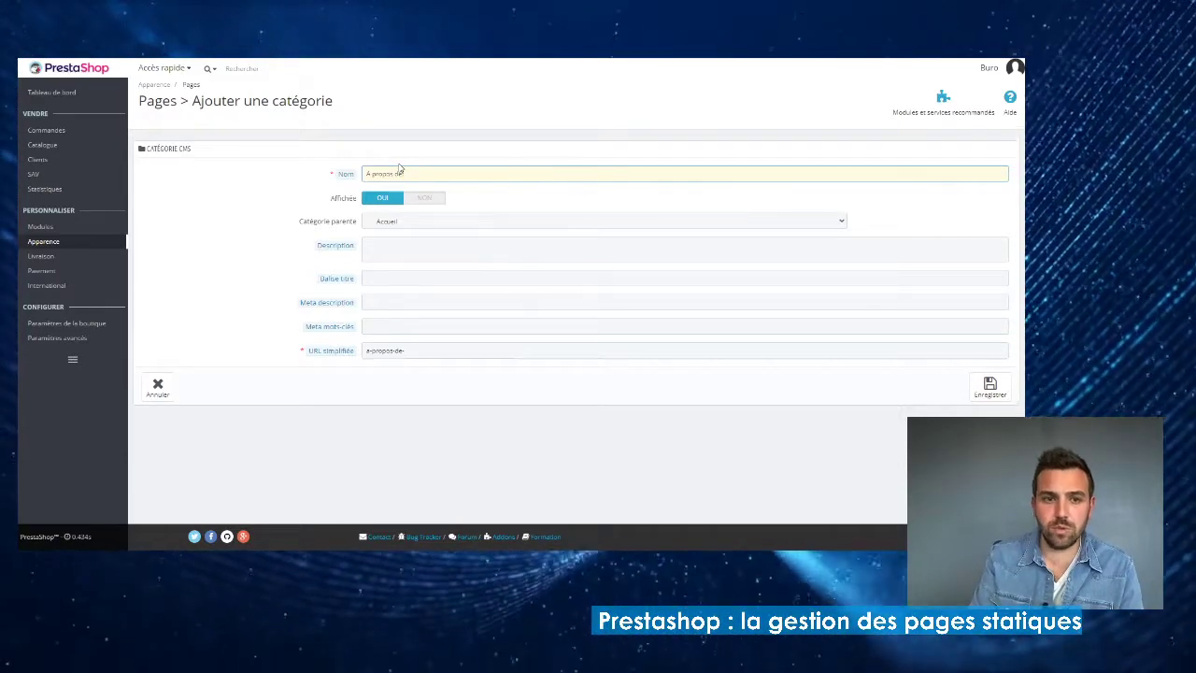
{"action": "type", "text": "Buro"}
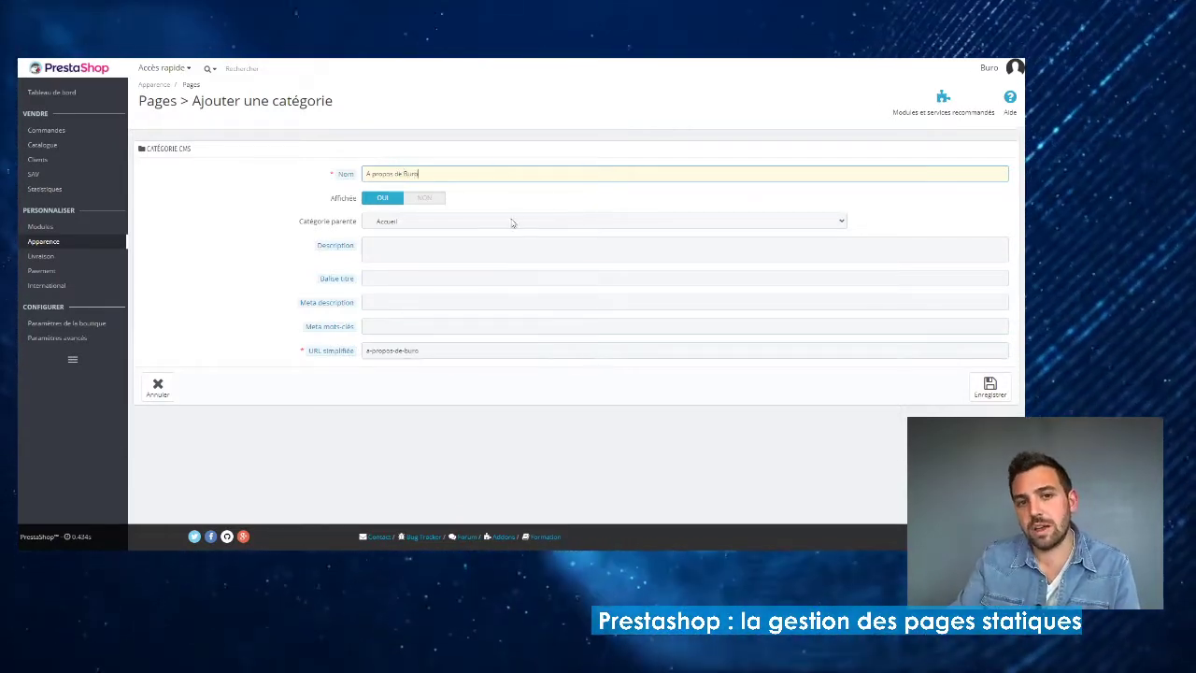
{"action": "left_click", "coordinate": [424, 352]}
{"action": "left_click", "coordinate": [430, 372]}
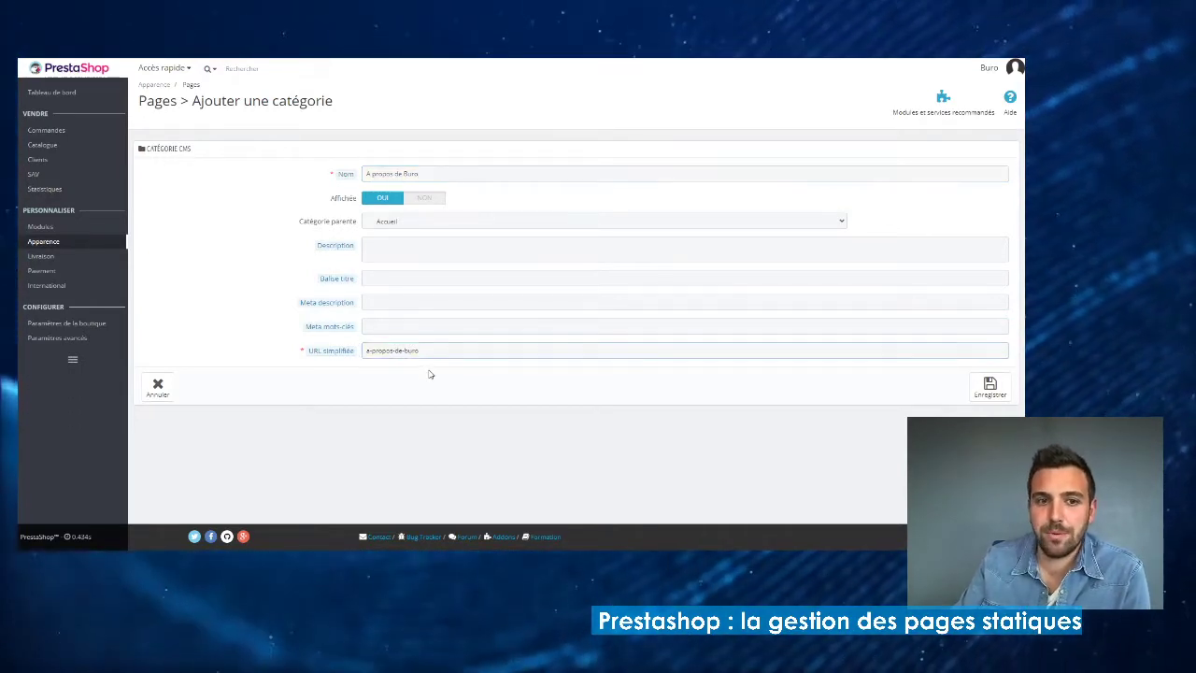
- Enter the category description "Retrouver l'histoire et les valeurs de notre entreprise." and the title tag "BURO : nos valeurs"
{"action": "left_click", "coordinate": [400, 246]}
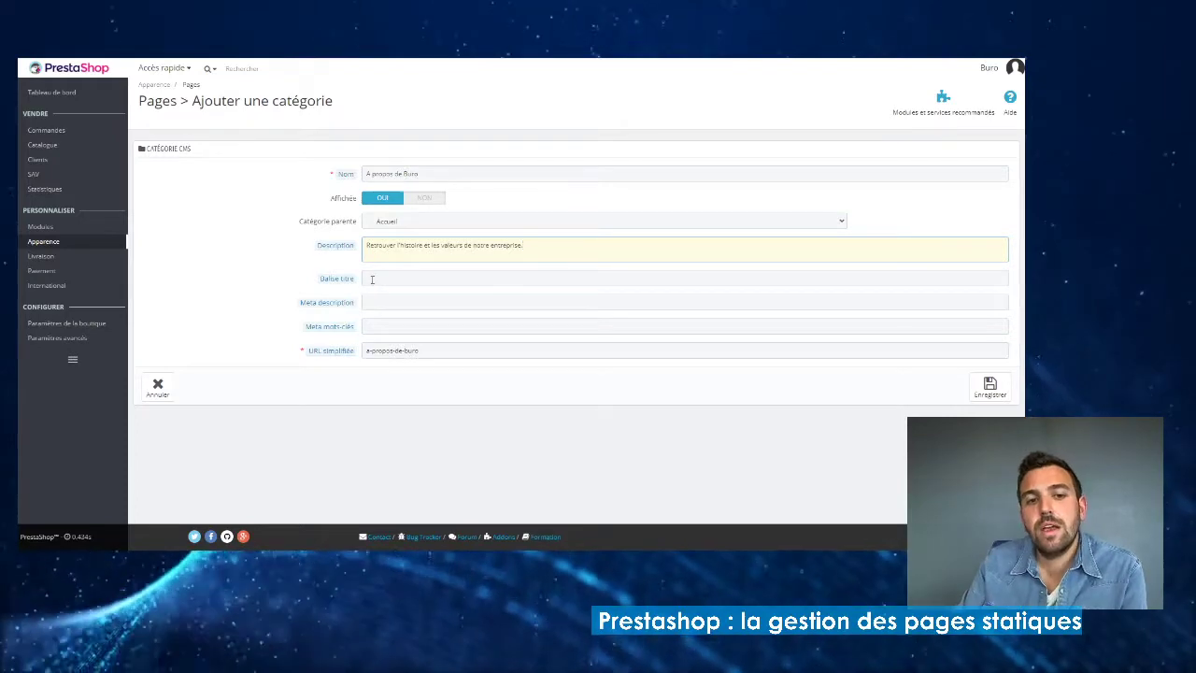
{"action": "left_click", "coordinate": [384, 277]}
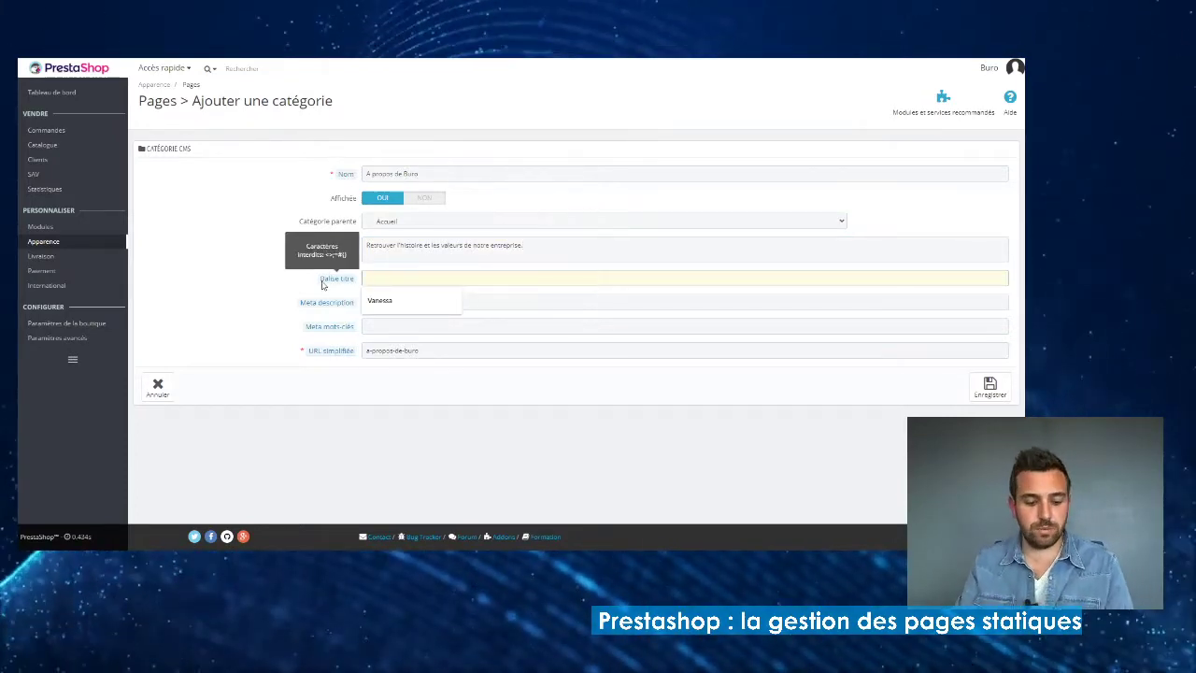
{"action": "type", "text": "BuRO : "}
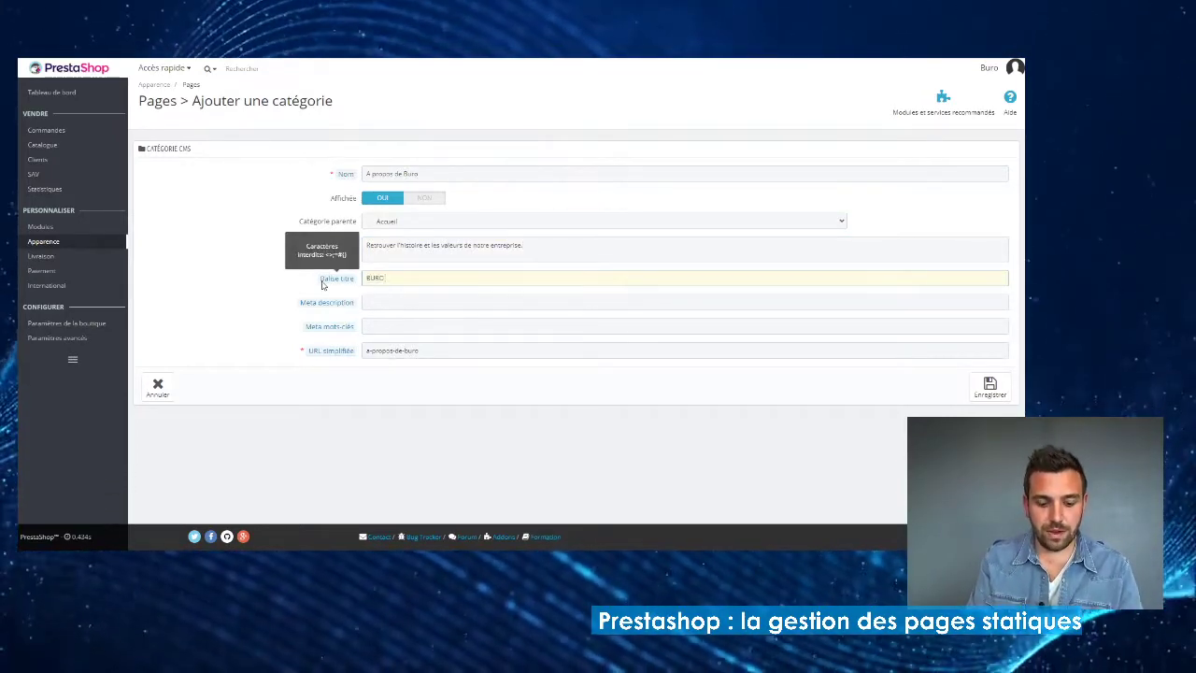
{"action": "type", "text": "nos"}
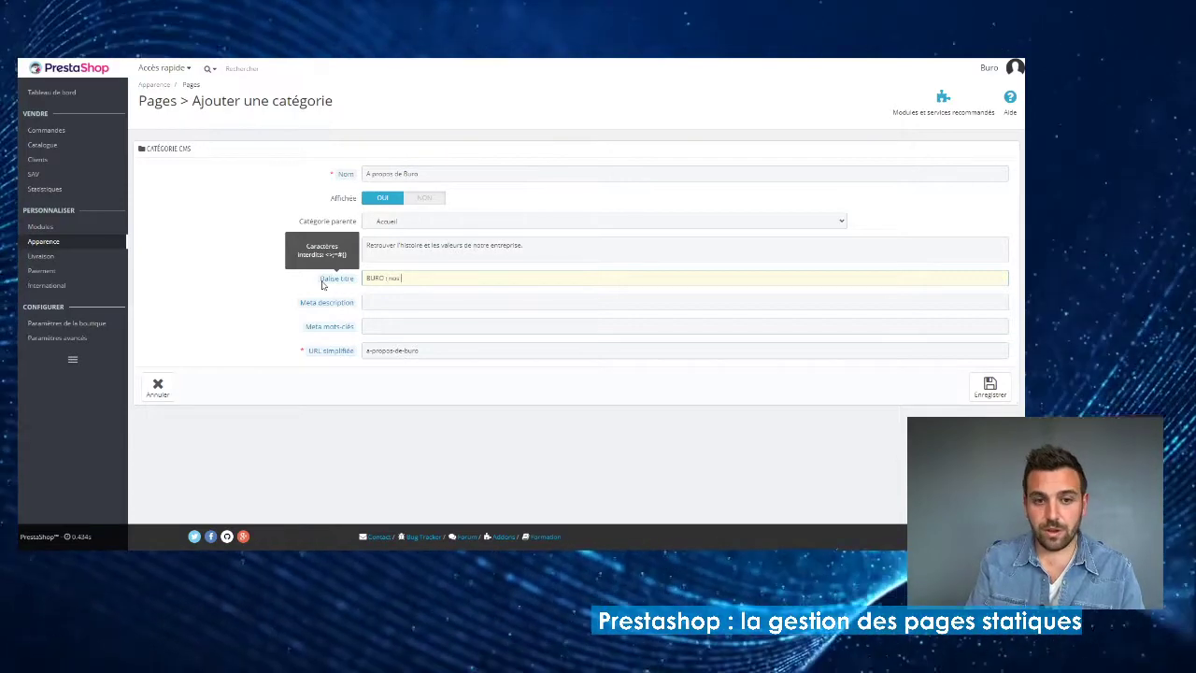
{"action": "type", "text": " valeurs"}
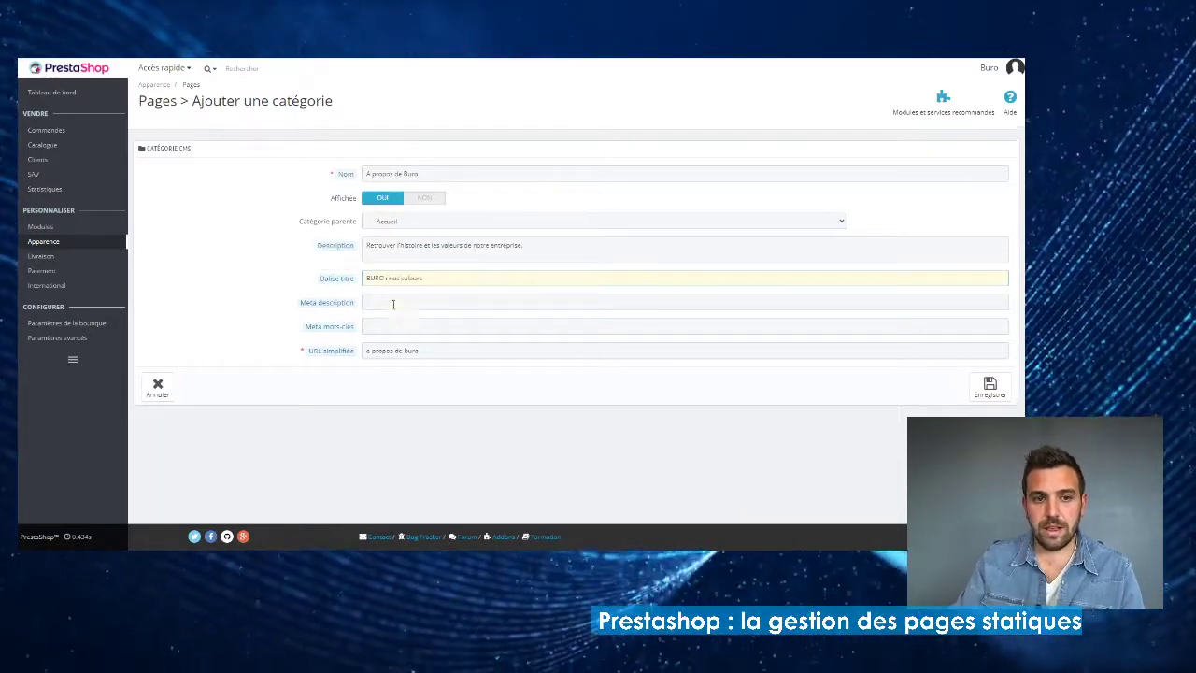
{"action": "key", "text": "Tab"}
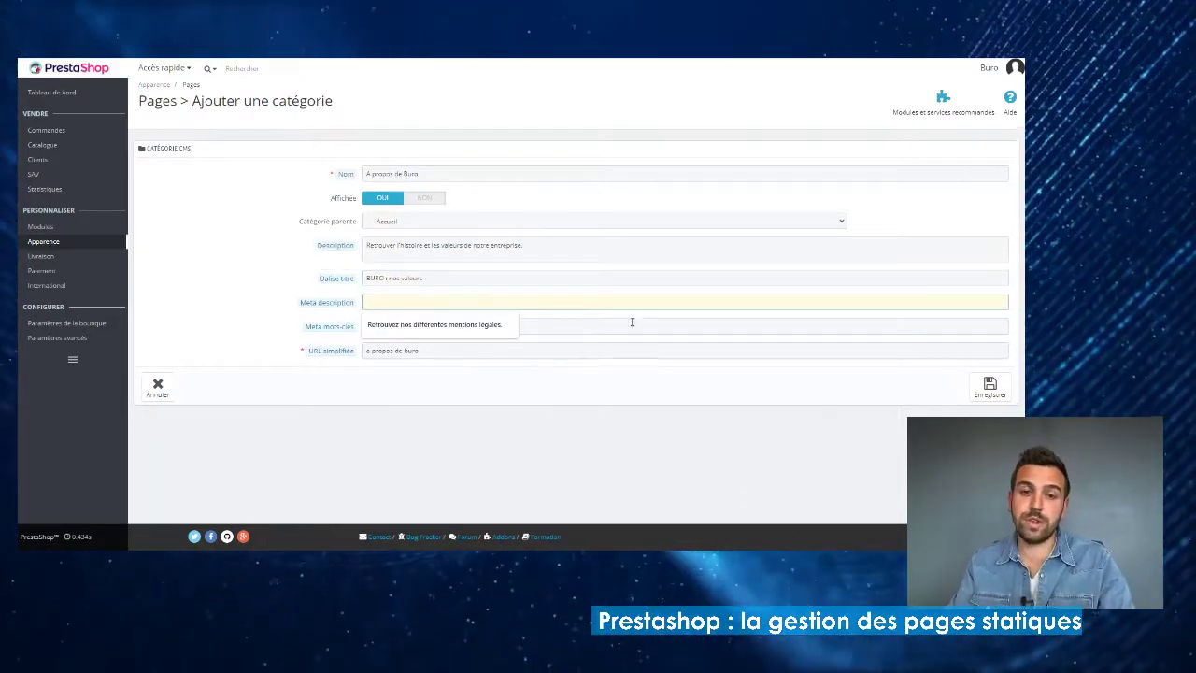
{"action": "left_click", "coordinate": [624, 280]}
- Set the meta description to "Retrouvez toutes les informations concernant l'histoire de l'entreprise BURO, son PDG, ses équipes."
{"action": "left_click", "coordinate": [600, 302]}
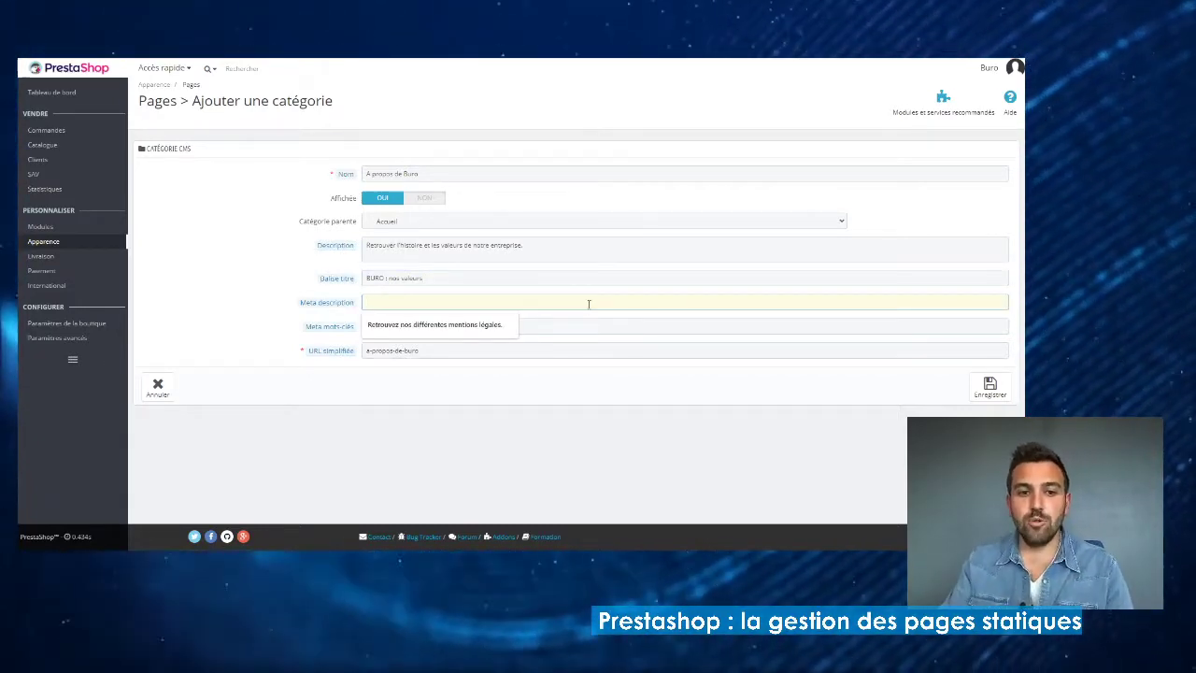
{"action": "type", "text": "Retrouvez toute"}
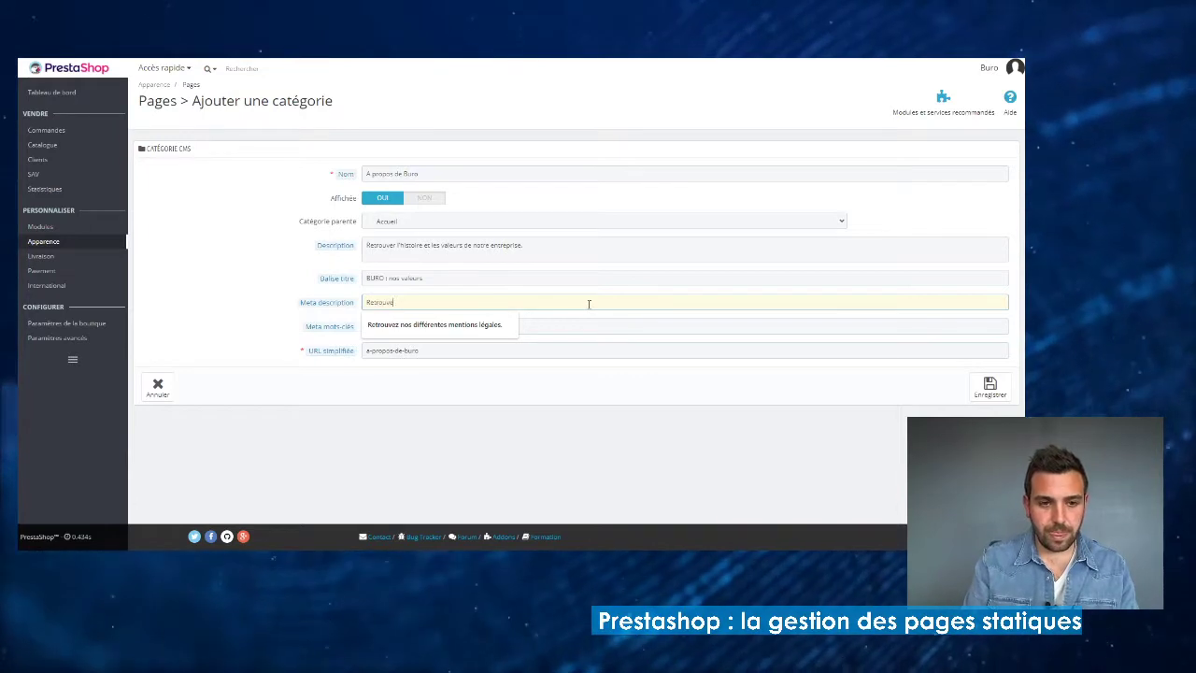
{"action": "type", "text": "s les informations concernant l'histoire de l'entreprise BU"}
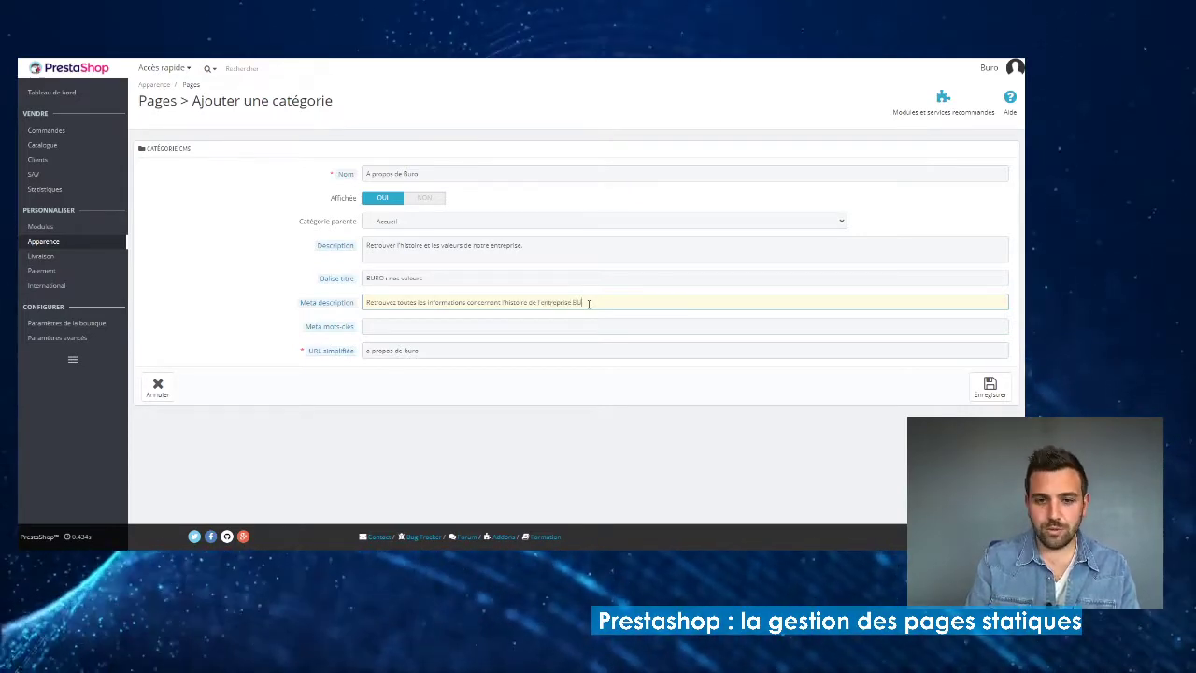
{"action": "type", "text": ", son dir"}
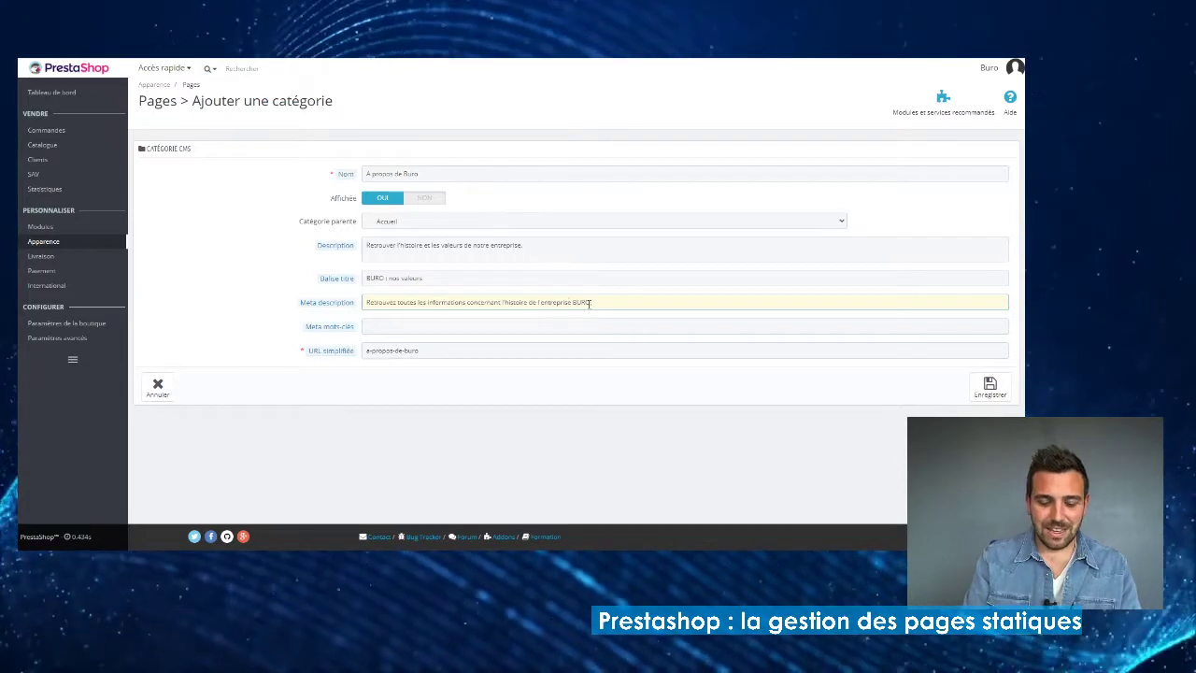
{"action": "key", "text": "BackSpace"}
{"action": "key", "text": "BackSpace"}
{"action": "key", "text": "BackSpace"}
{"action": "type", "text": "PD"}
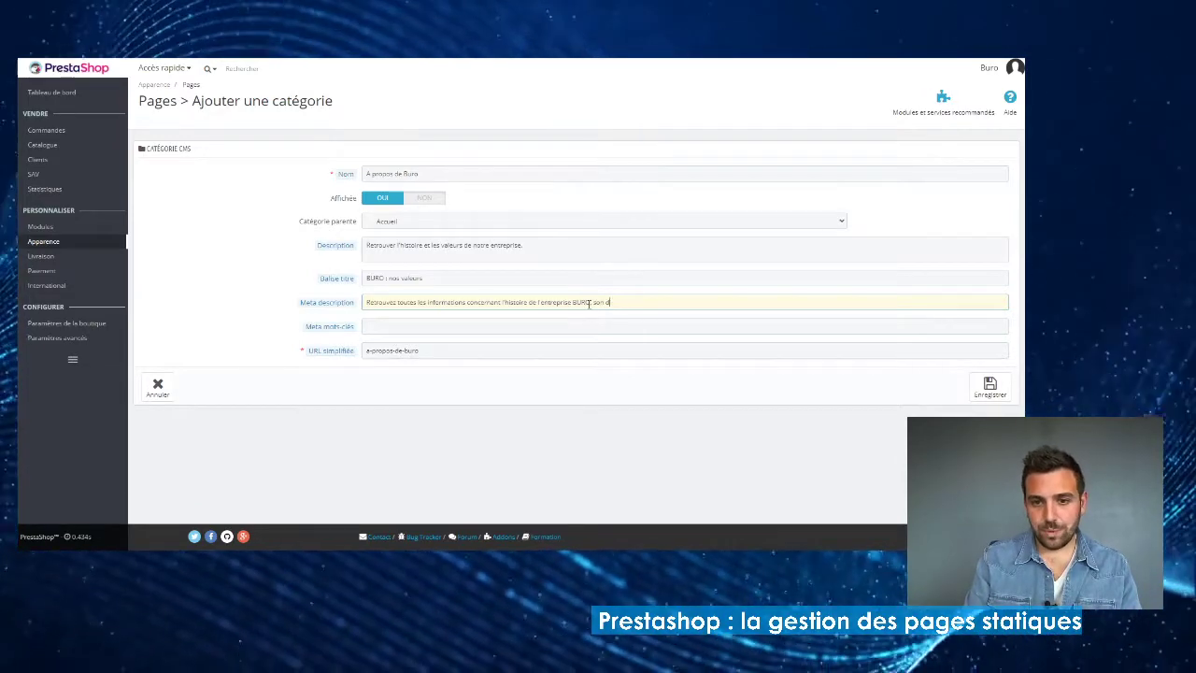
{"action": "type", "text": "G, ses"}
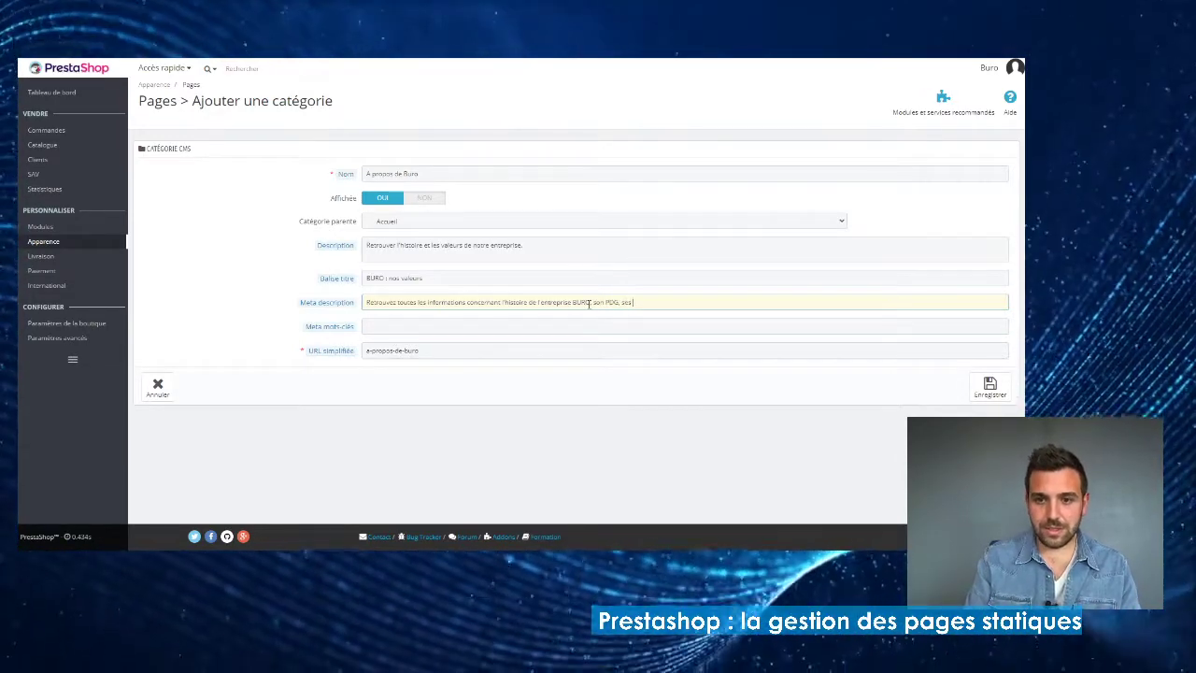
{"action": "type", "text": " équipes,"}
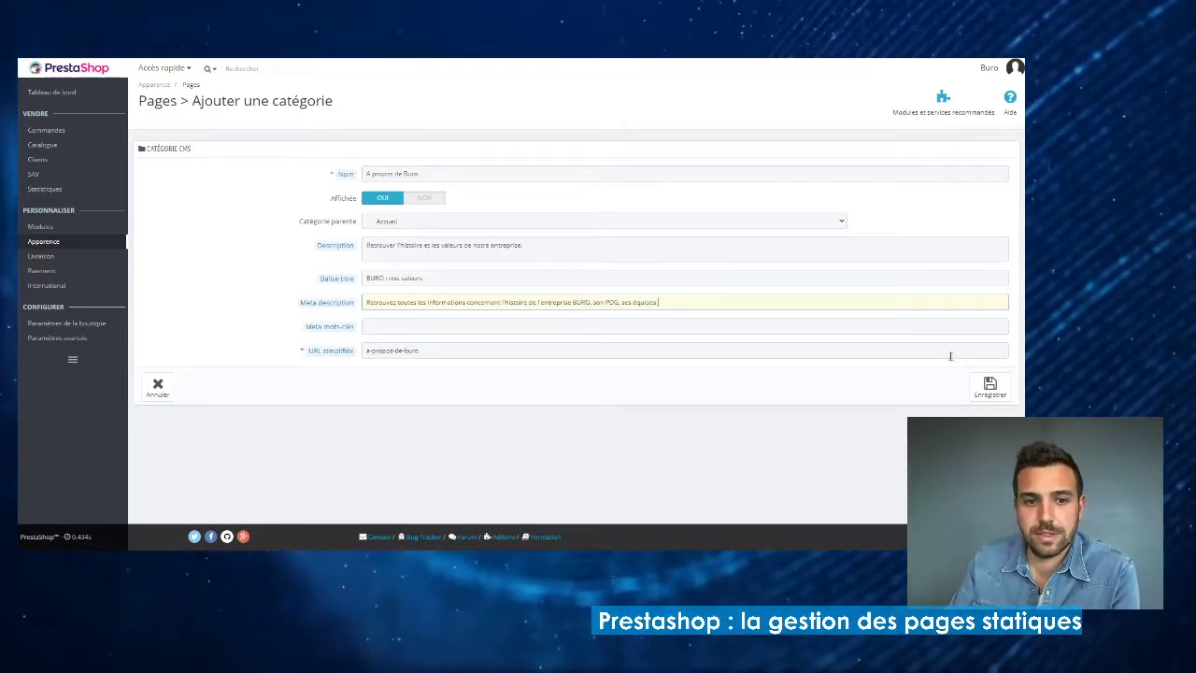
- Enter the meta keywords "valeurs, buro, entreprise, pdg, équipes, équipe" for the "A propos de Buro" category and save it
{"action": "left_click", "coordinate": [541, 326]}
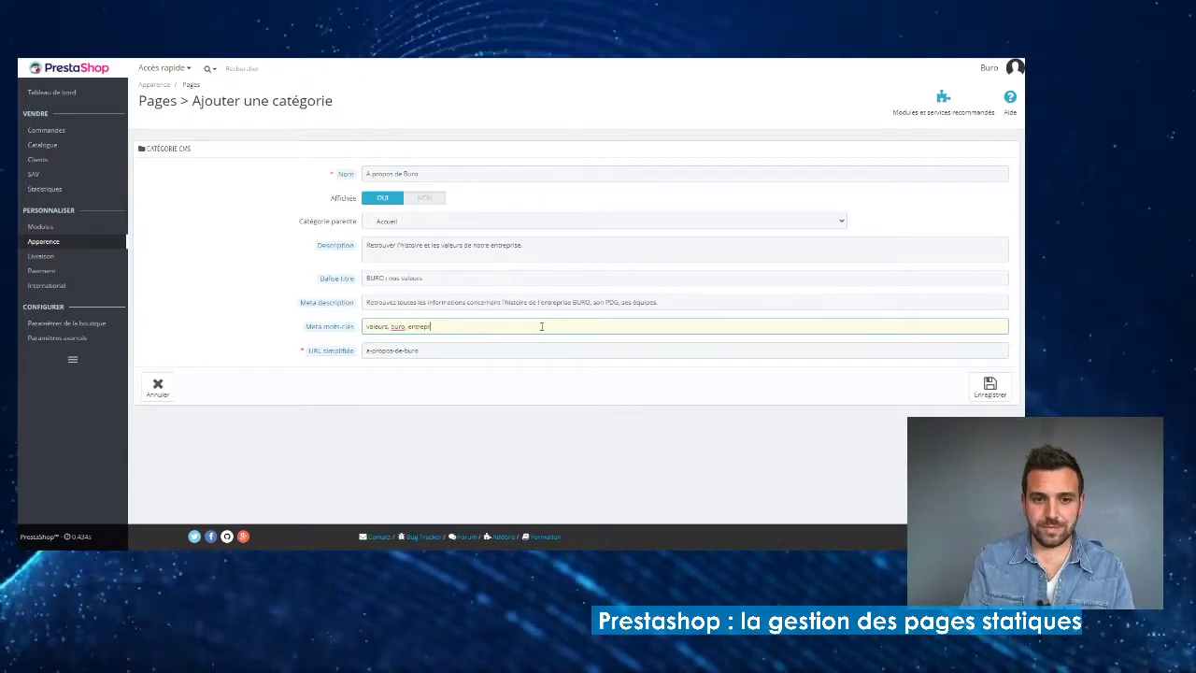
{"action": "type", "text": "ise, pdg"}
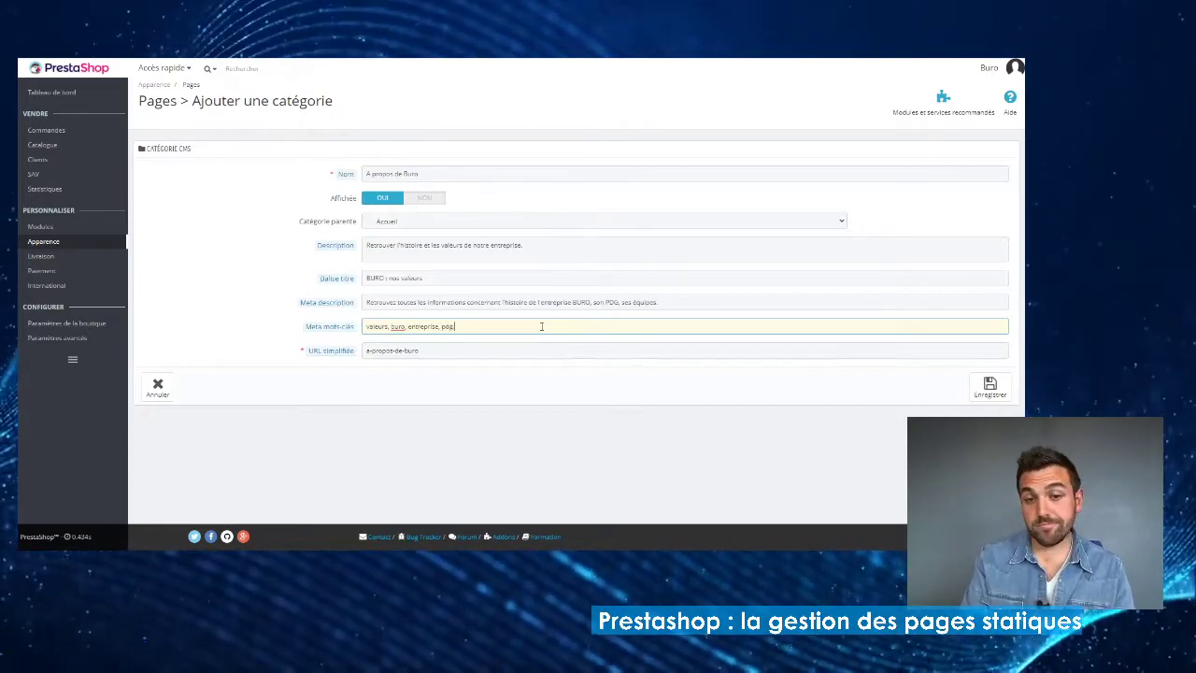
{"action": "type", "text": ", équipe"}
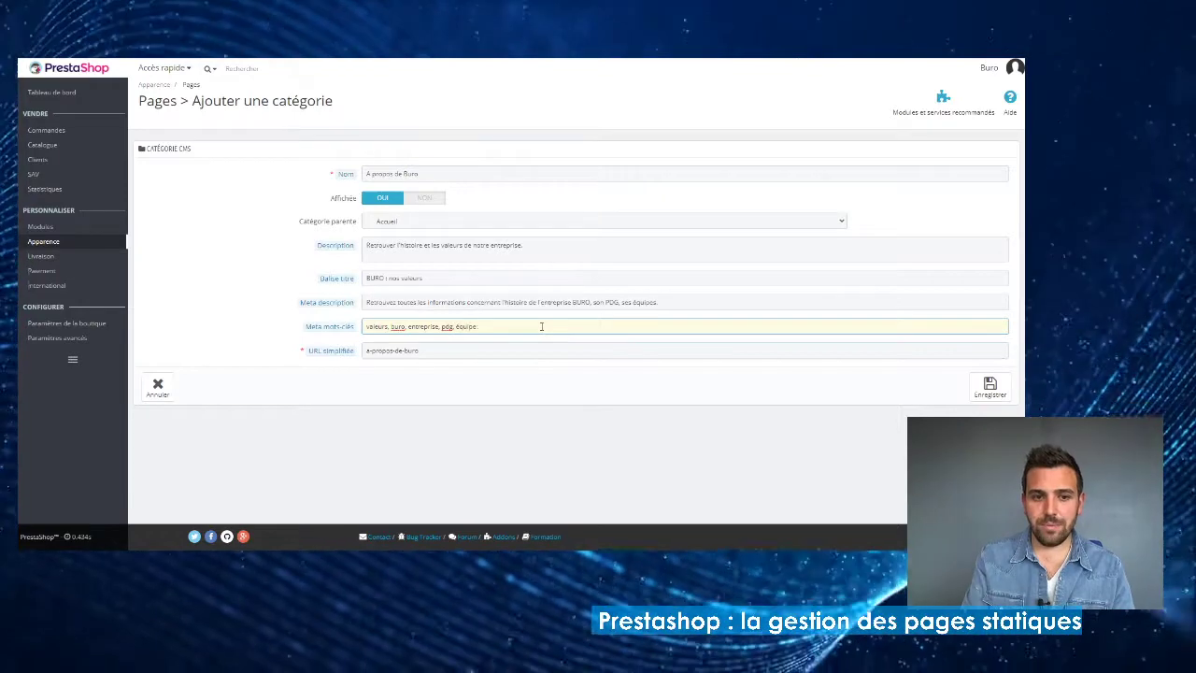
{"action": "type", "text": "s"}
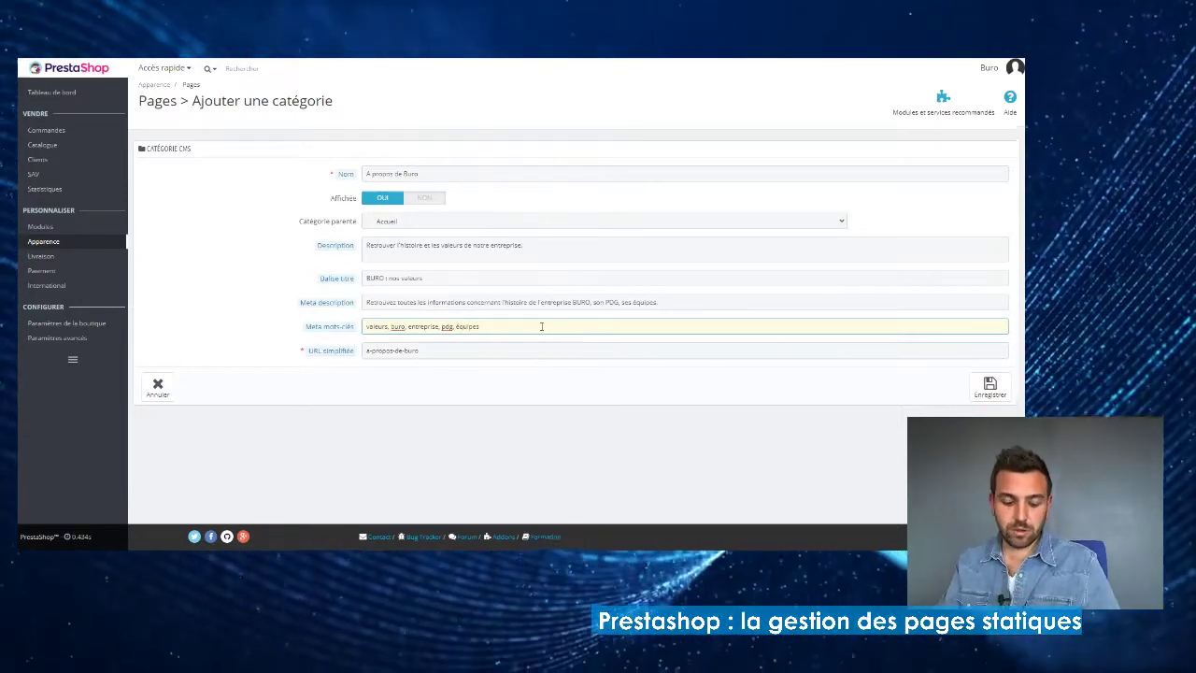
{"action": "type", "text": ", équip"}
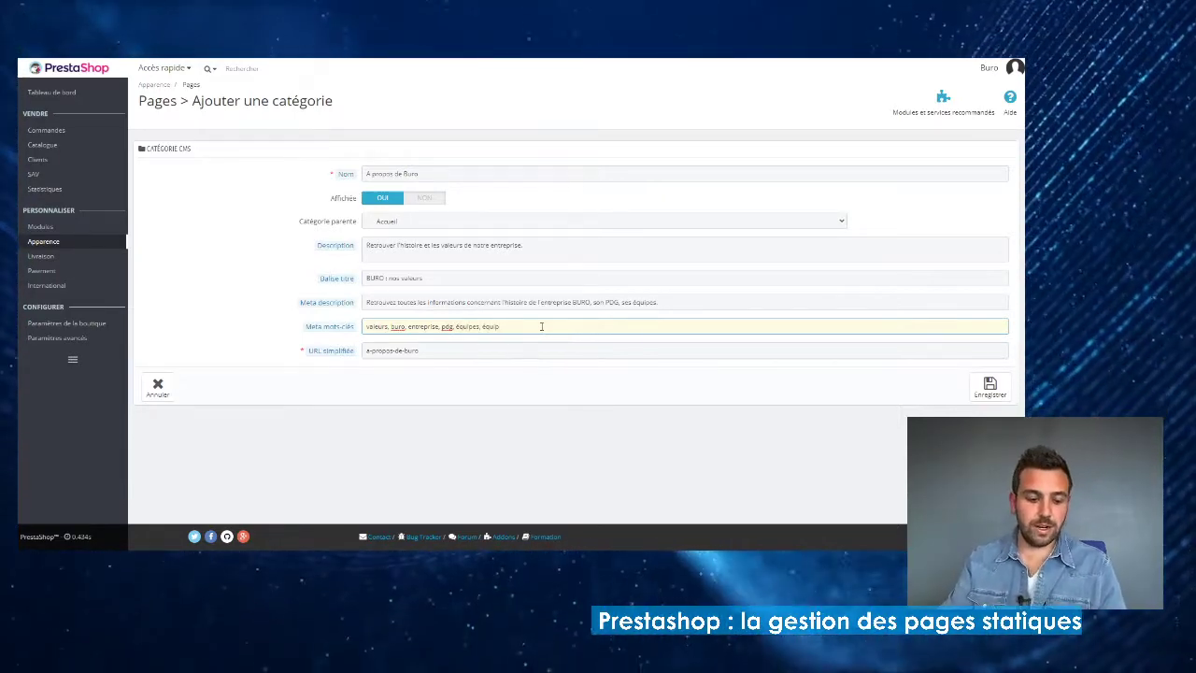
{"action": "type", "text": "e"}
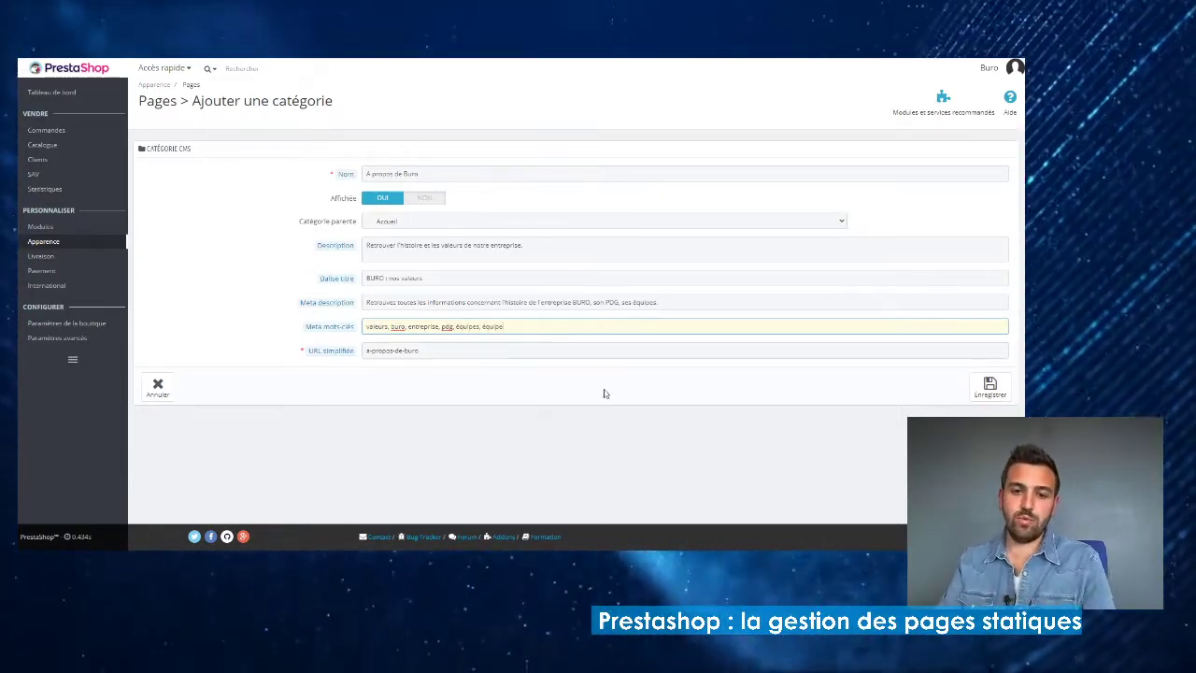
{"action": "left_click", "coordinate": [1005, 398]}
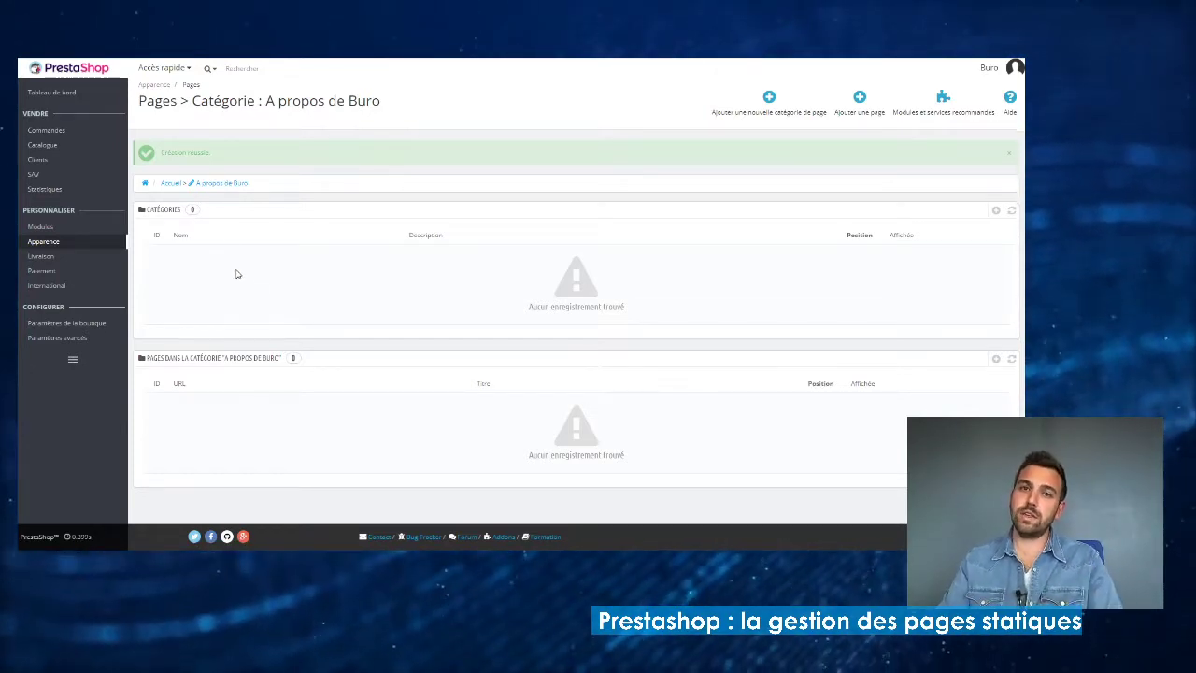
- Open the "Mentions légales" page of the Accueil category for editing and review its title tag, meta description and content
{"action": "left_click", "coordinate": [172, 184]}
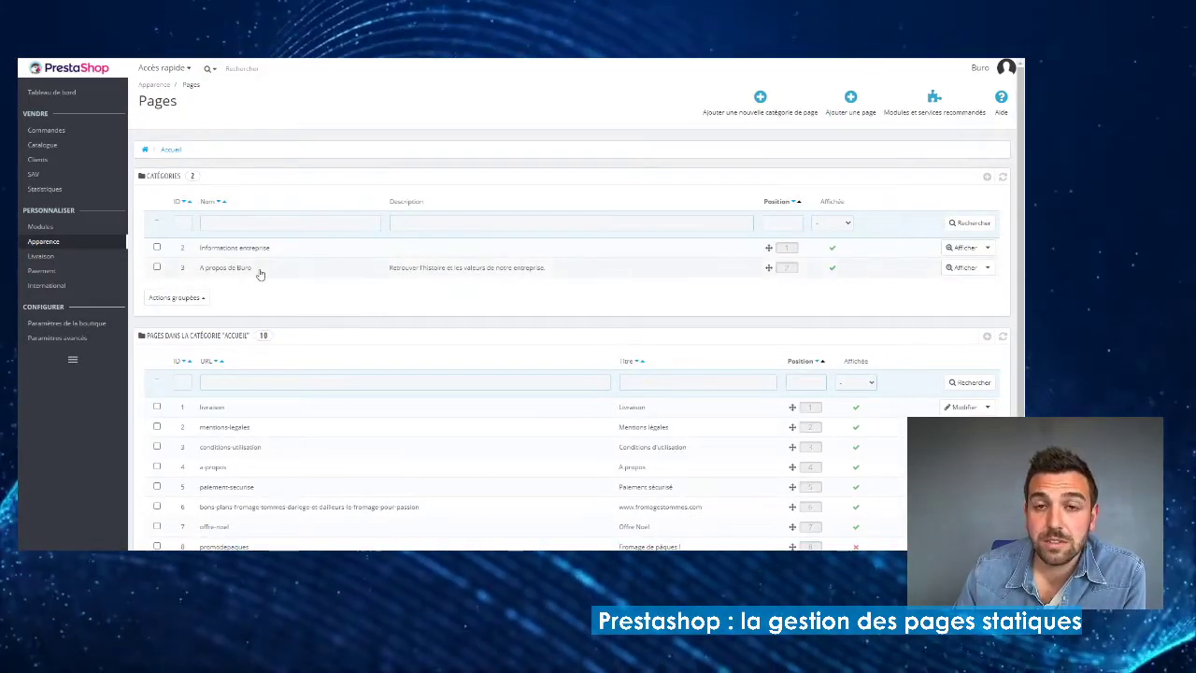
{"action": "scroll", "coordinate": [447, 319], "scroll_direction": "down", "scroll_amount": 3}
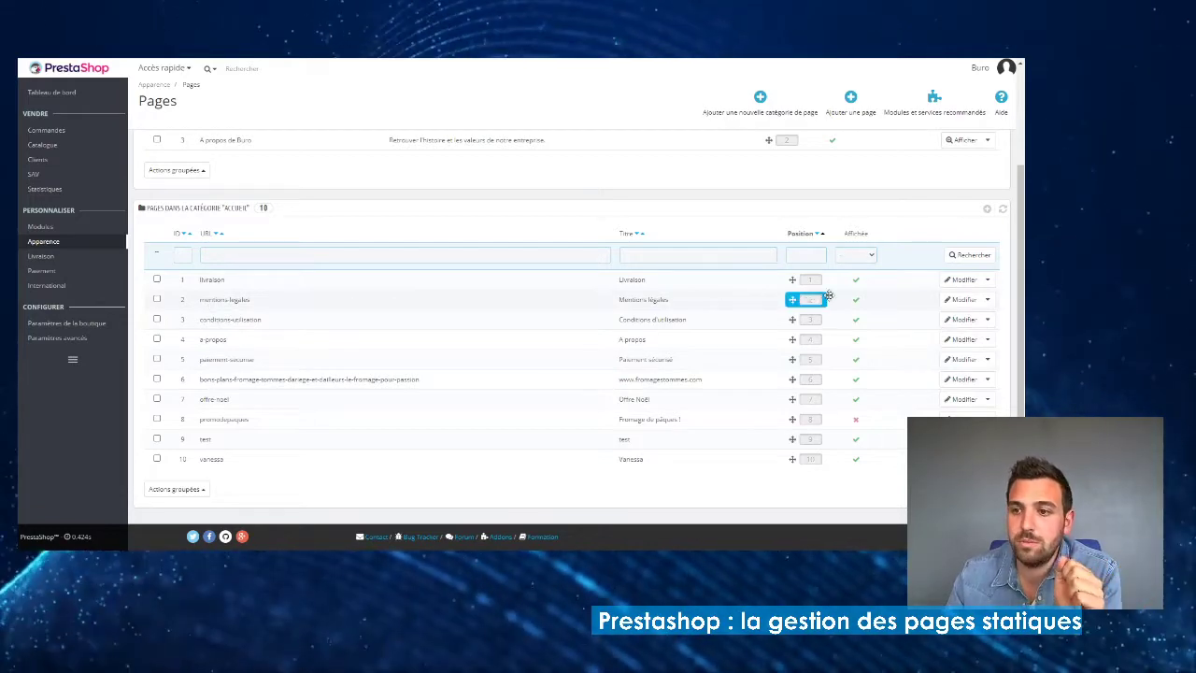
{"action": "left_click", "coordinate": [950, 301]}
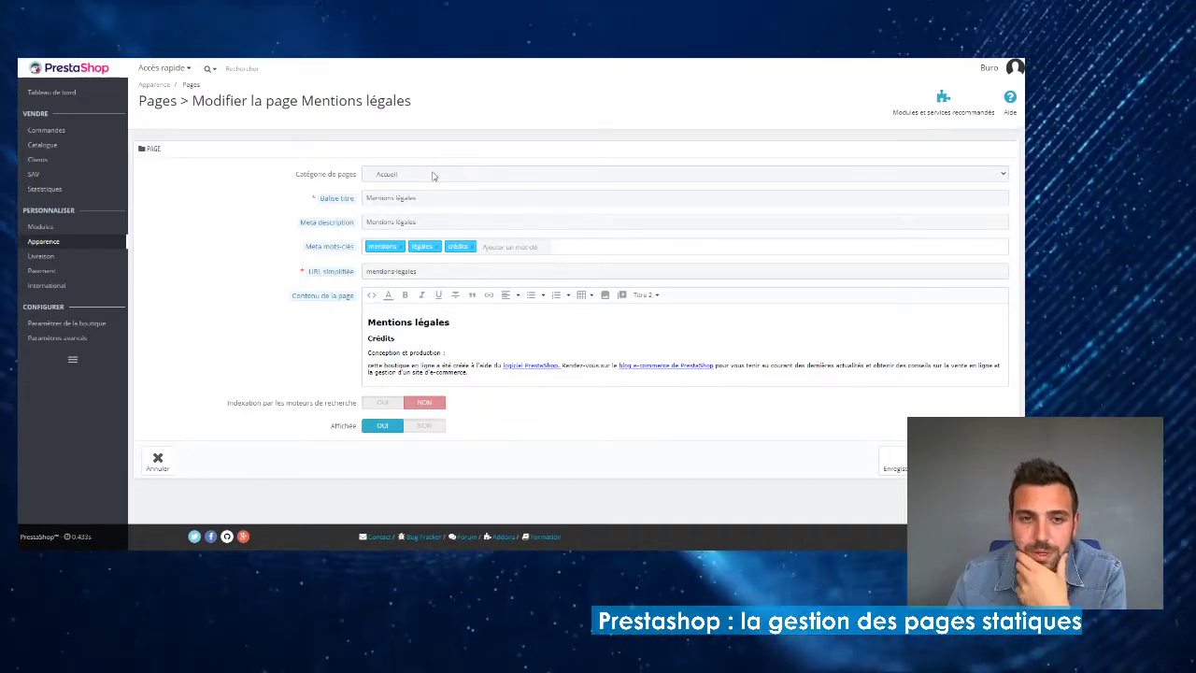
{"action": "left_click_drag", "start_coordinate": [448, 196], "coordinate": [368, 196]}
{"action": "left_click", "coordinate": [431, 220]}
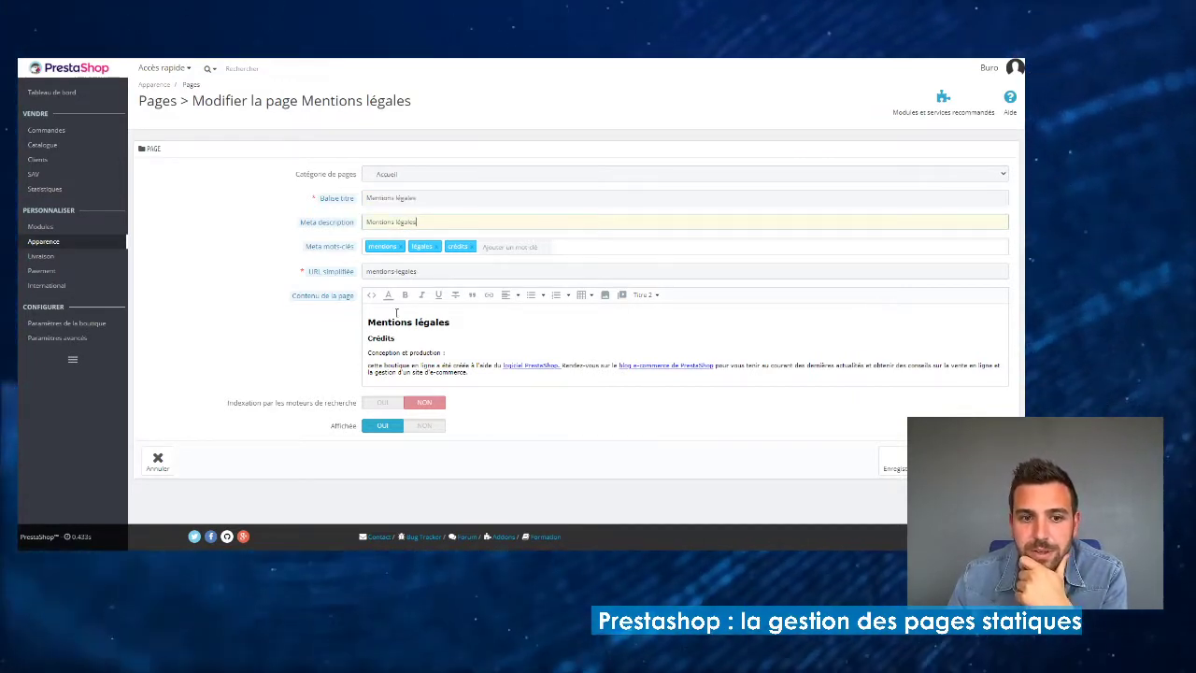
{"action": "left_click_drag", "start_coordinate": [382, 321], "coordinate": [467, 384]}
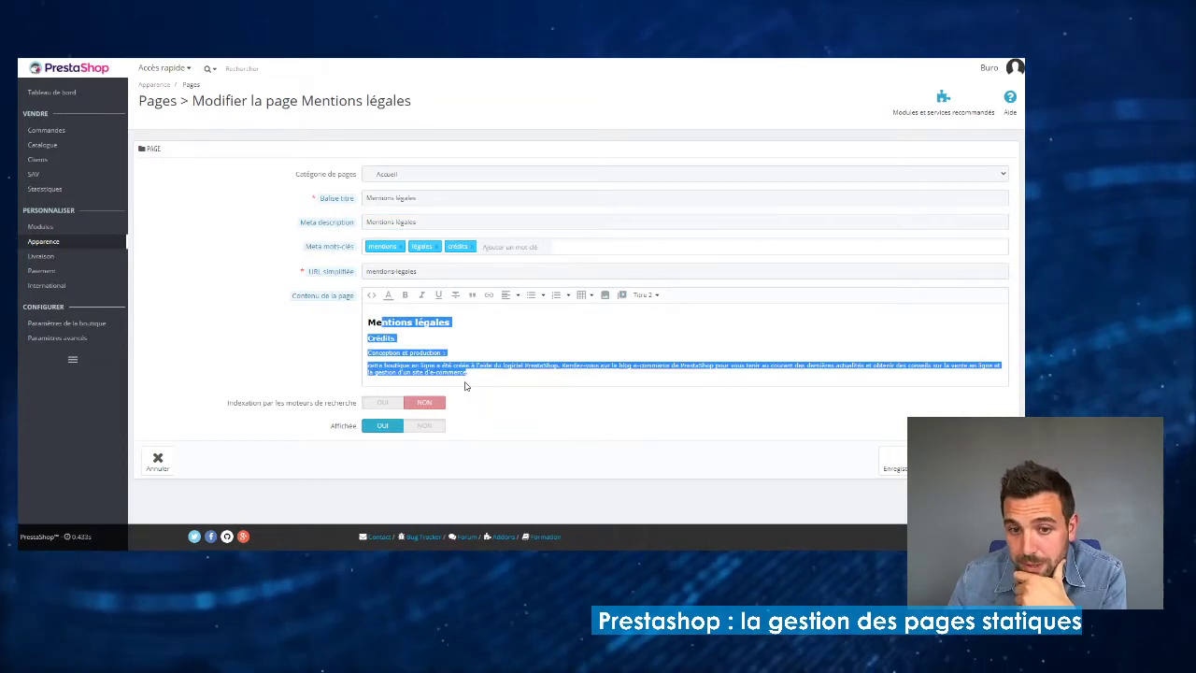
{"action": "left_click", "coordinate": [445, 352]}
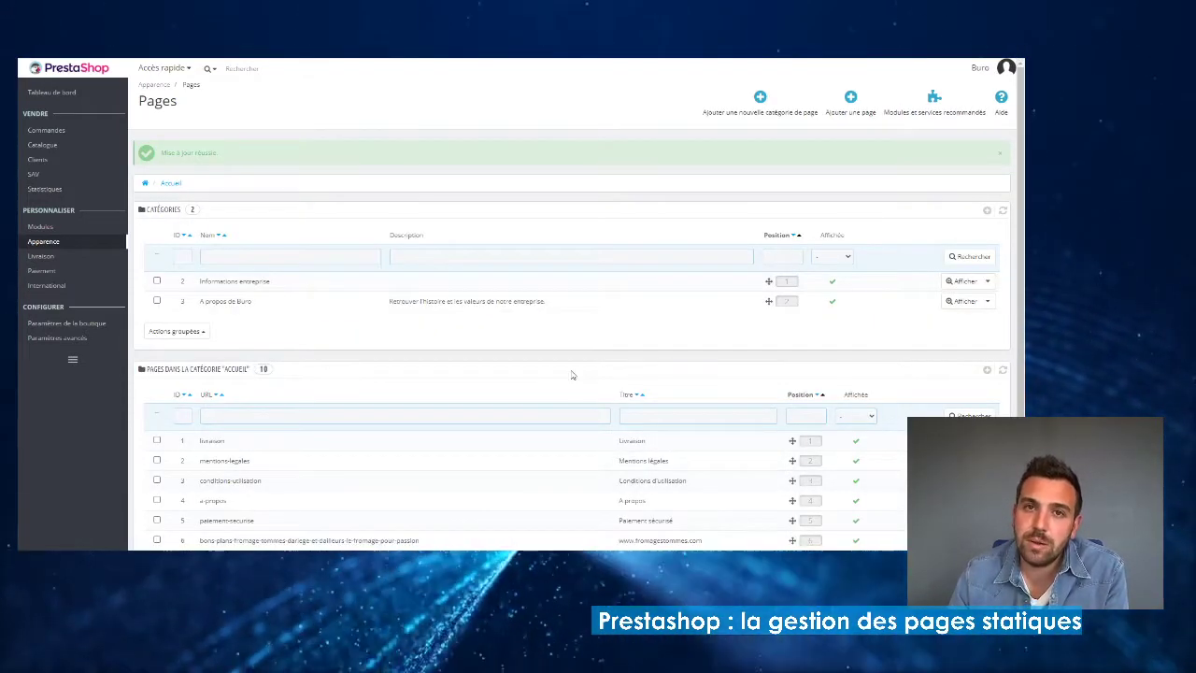
- Start a new page and go through its title tag, meta description and meta keyword fields
{"action": "scroll", "coordinate": [508, 406], "scroll_direction": "down", "scroll_amount": 3}
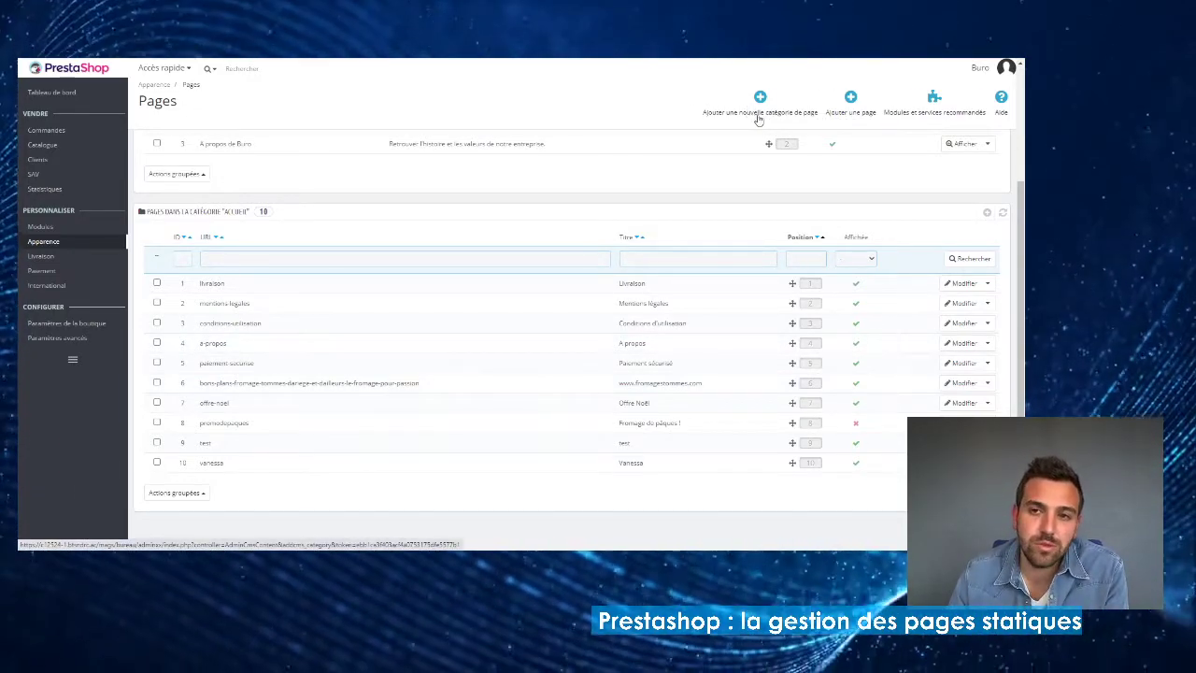
{"action": "left_click", "coordinate": [846, 101]}
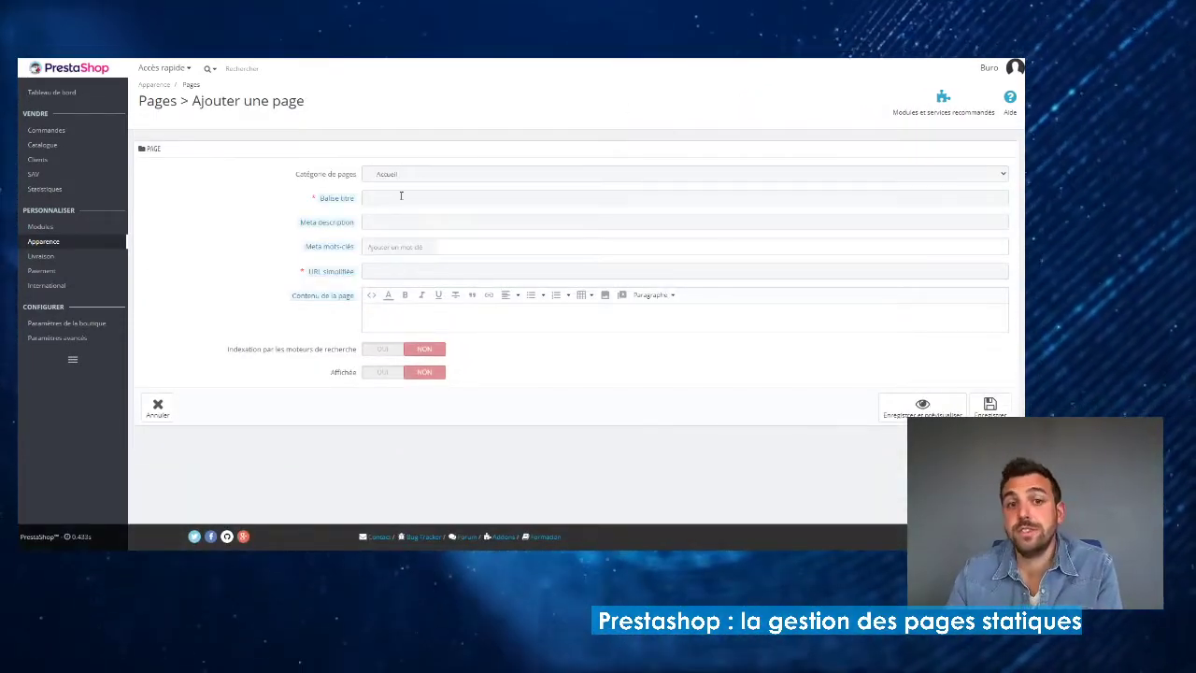
{"action": "left_click", "coordinate": [401, 197]}
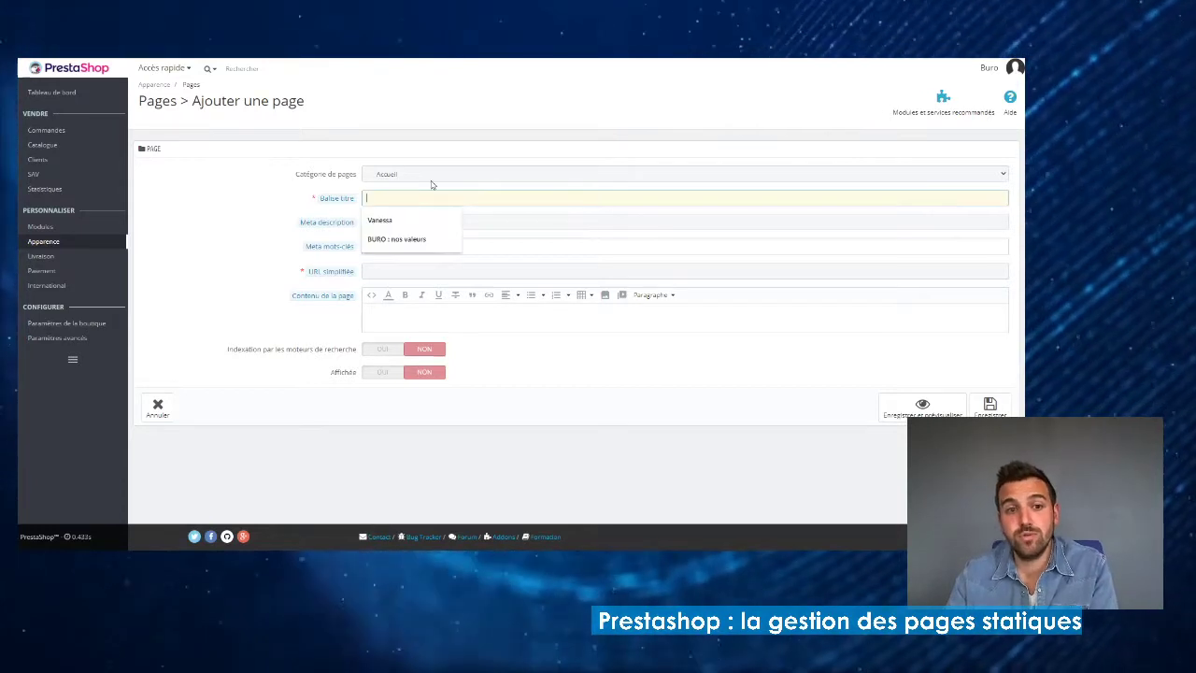
{"action": "left_click", "coordinate": [537, 223]}
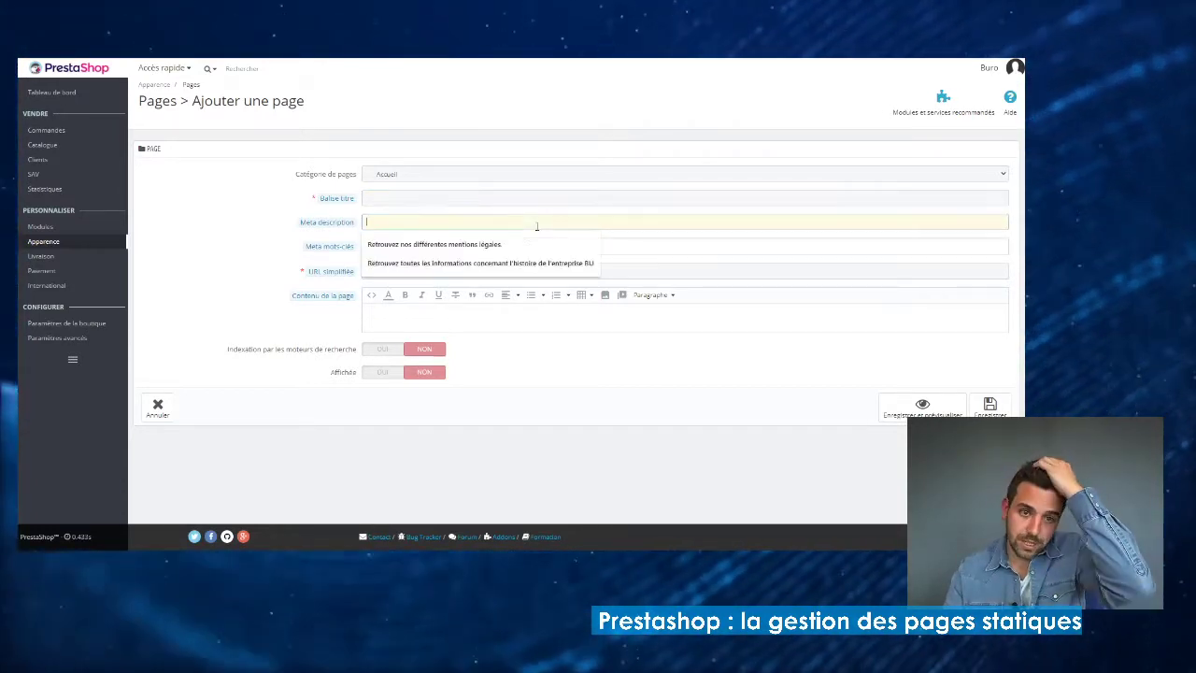
{"action": "left_click", "coordinate": [664, 247]}
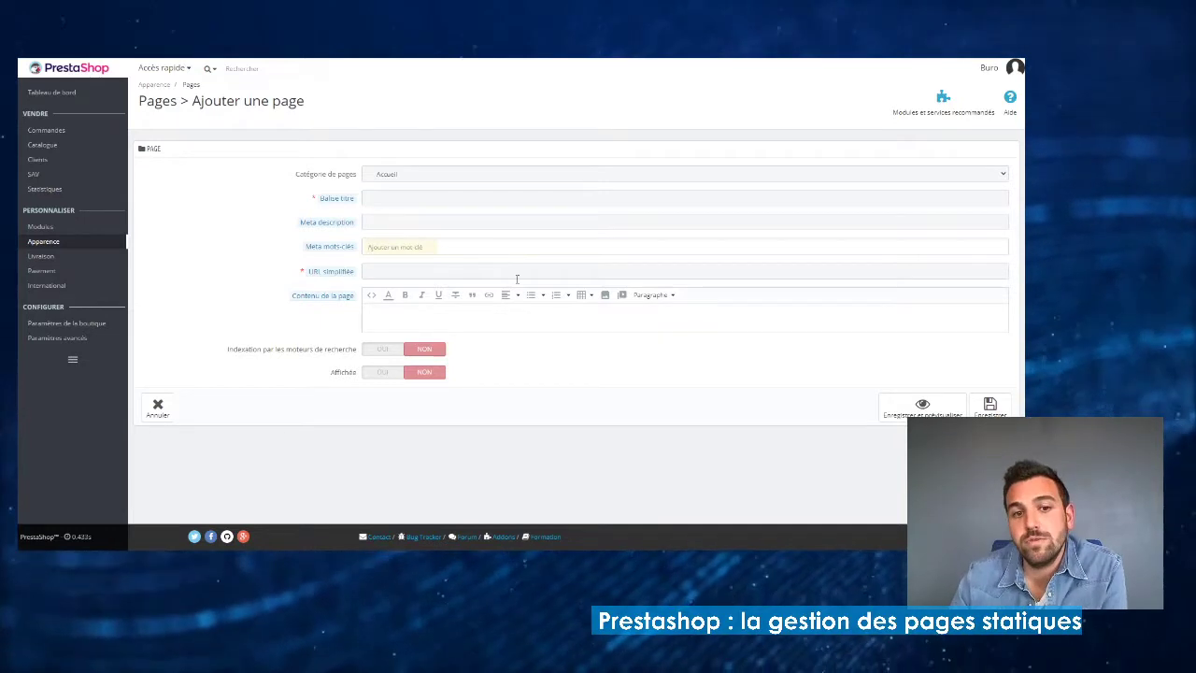
- Enter the title tag "Notre boutique physique", go through the simplified URL and content fields, and leave the new page without saving
{"action": "left_click", "coordinate": [438, 199]}
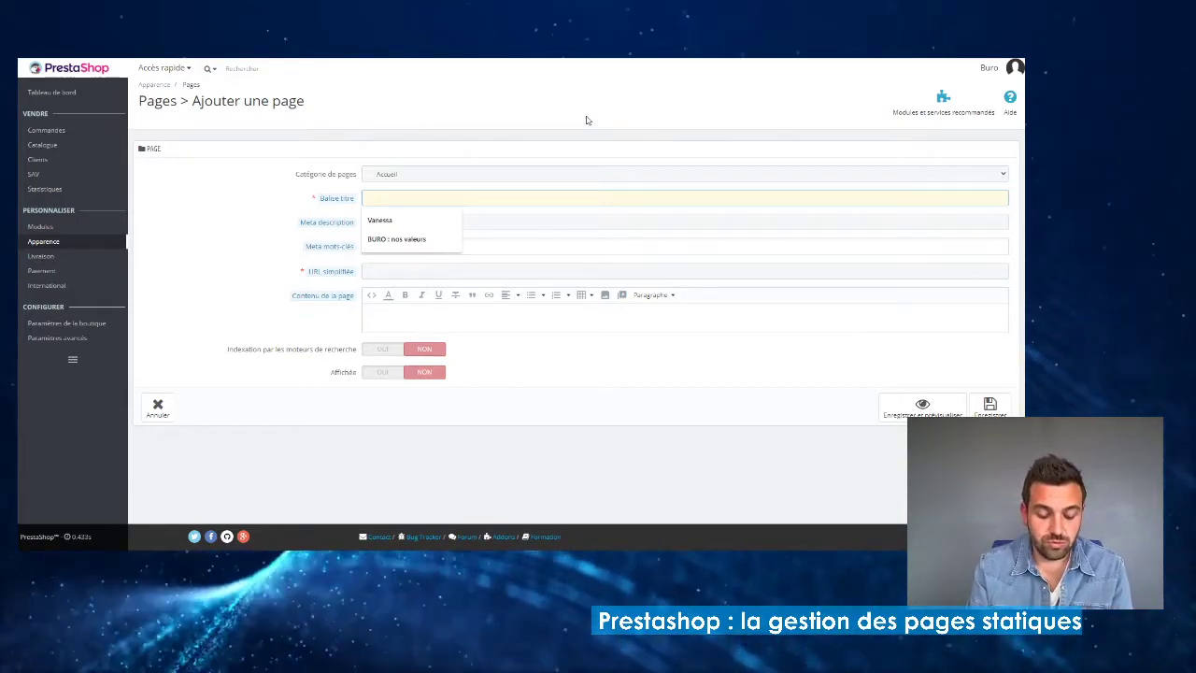
{"action": "type", "text": "No"}
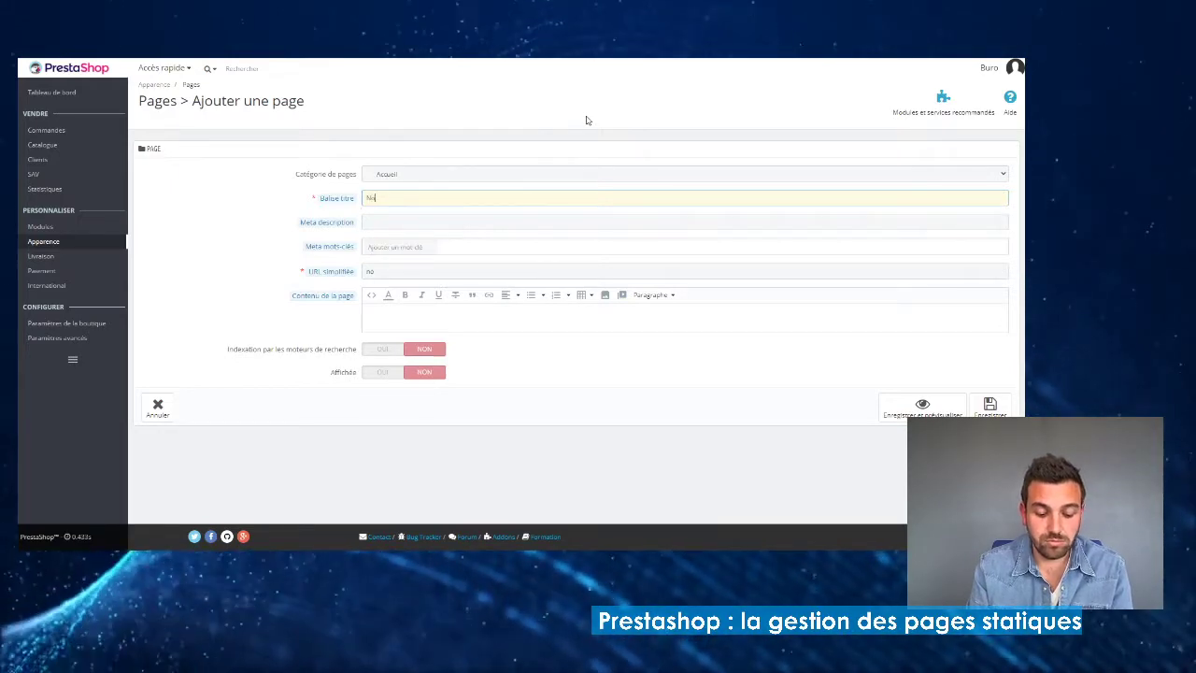
{"action": "type", "text": "tre"}
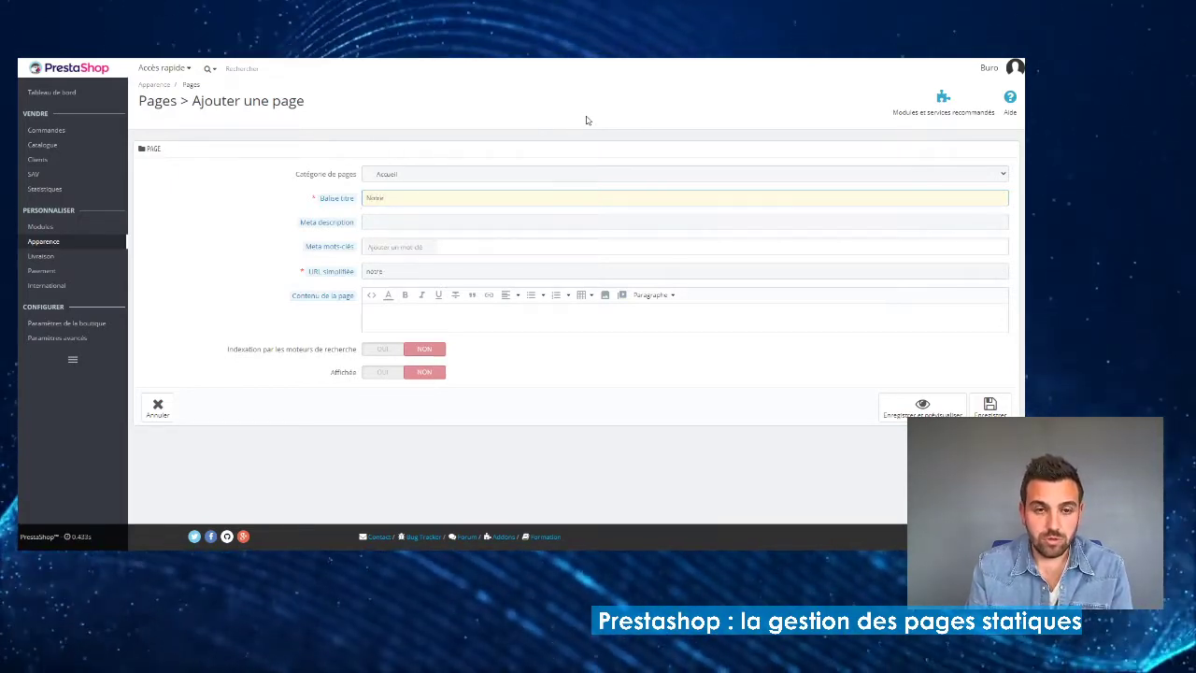
{"action": "type", "text": " boutique"}
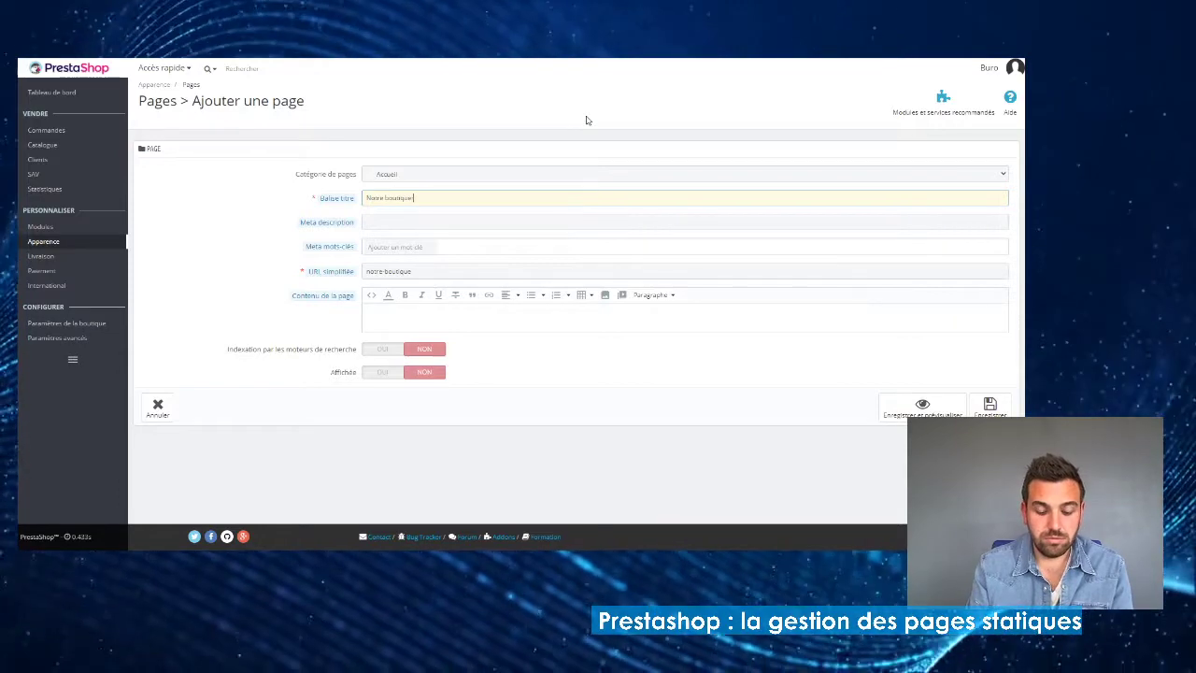
{"action": "type", "text": " physique"}
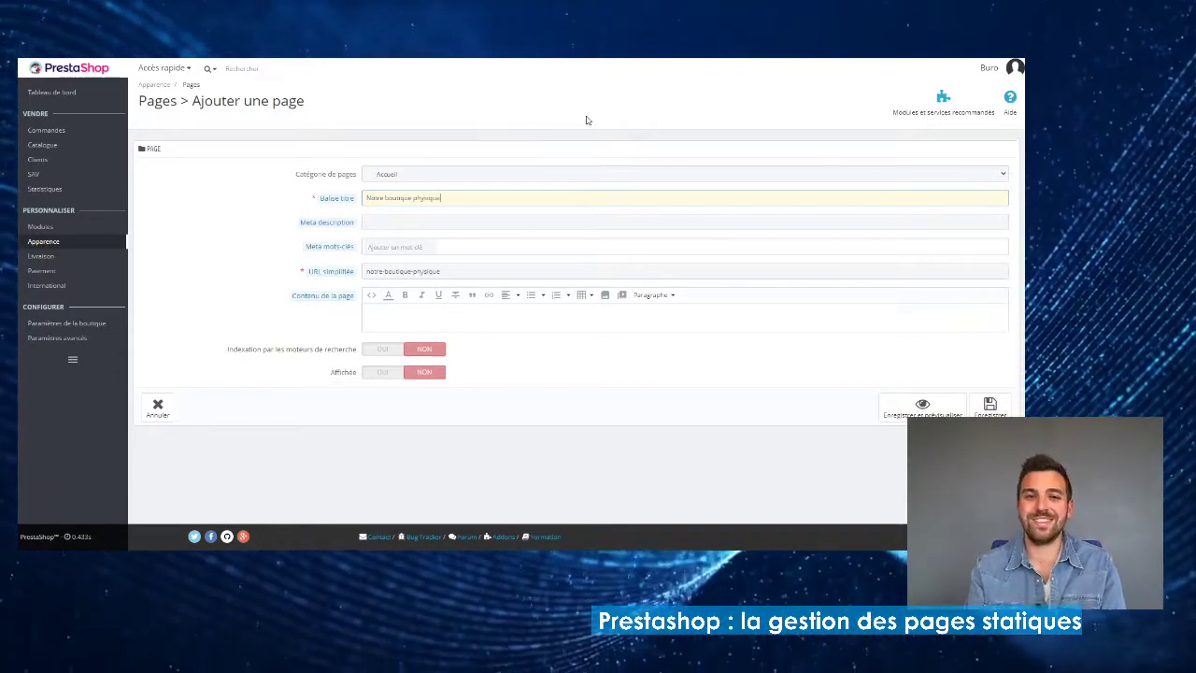
{"action": "left_click", "coordinate": [486, 221]}
{"action": "left_click", "coordinate": [769, 270]}
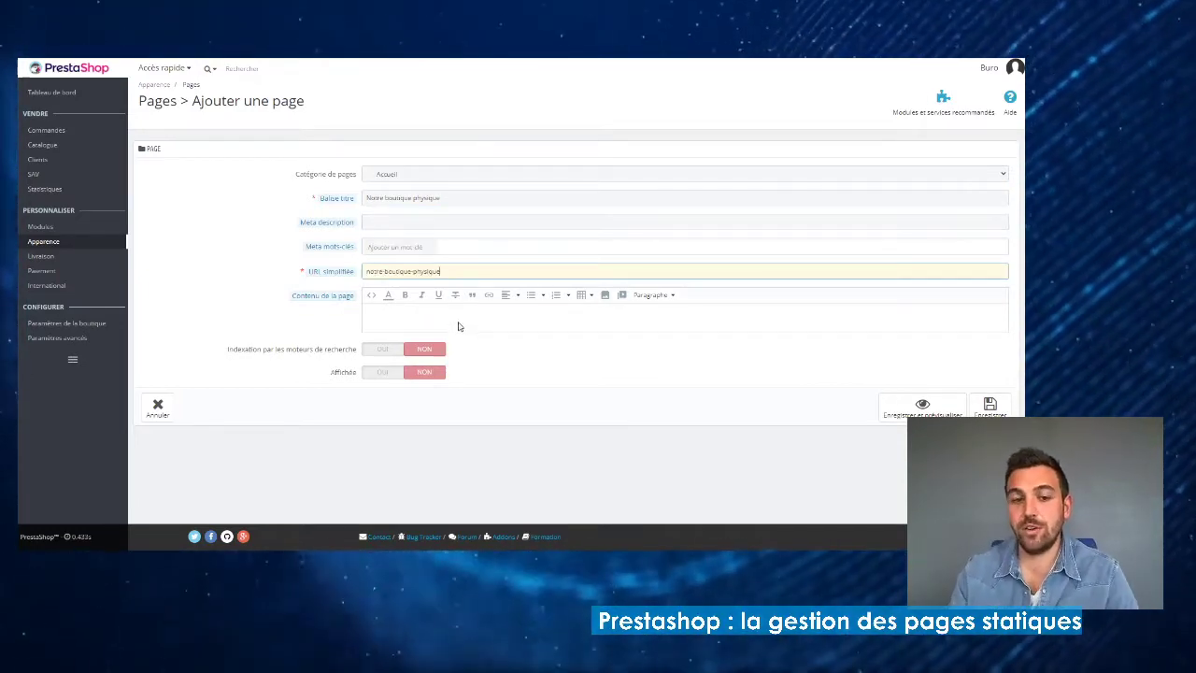
{"action": "left_click", "coordinate": [464, 319]}
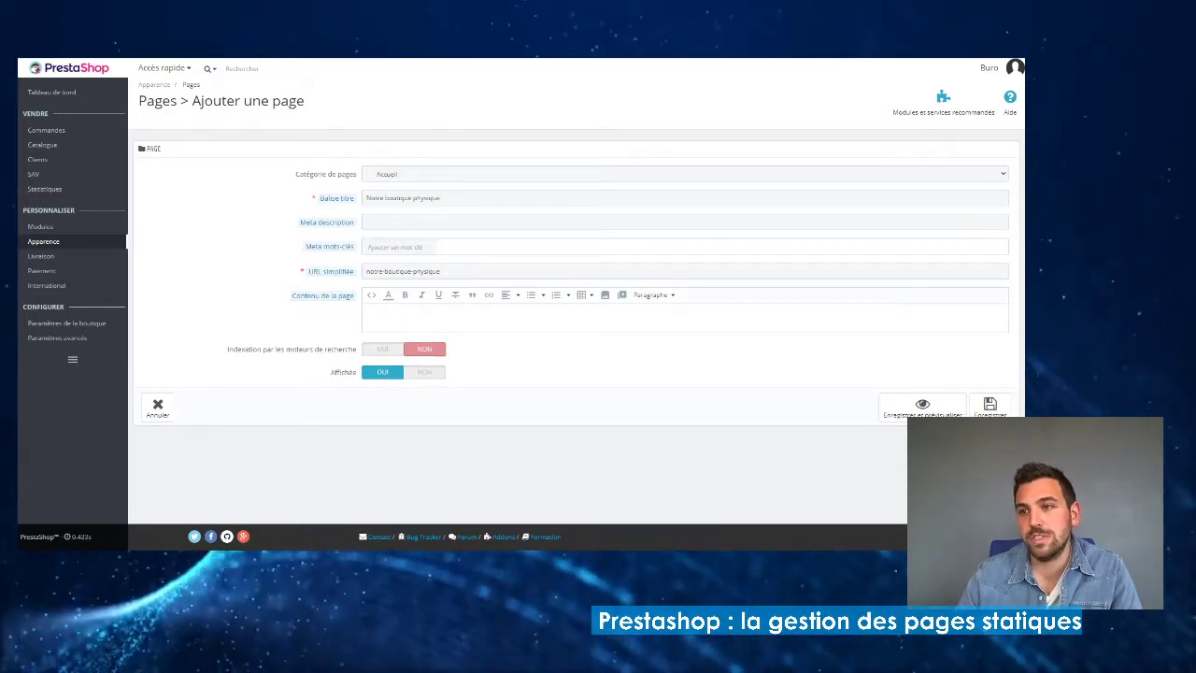
{"action": "left_click", "coordinate": [191, 85]}
- Open the "Livraison" page of the Accueil category for editing, then save and preview it in the shop
{"action": "scroll", "coordinate": [317, 350], "scroll_direction": "down", "scroll_amount": 3}
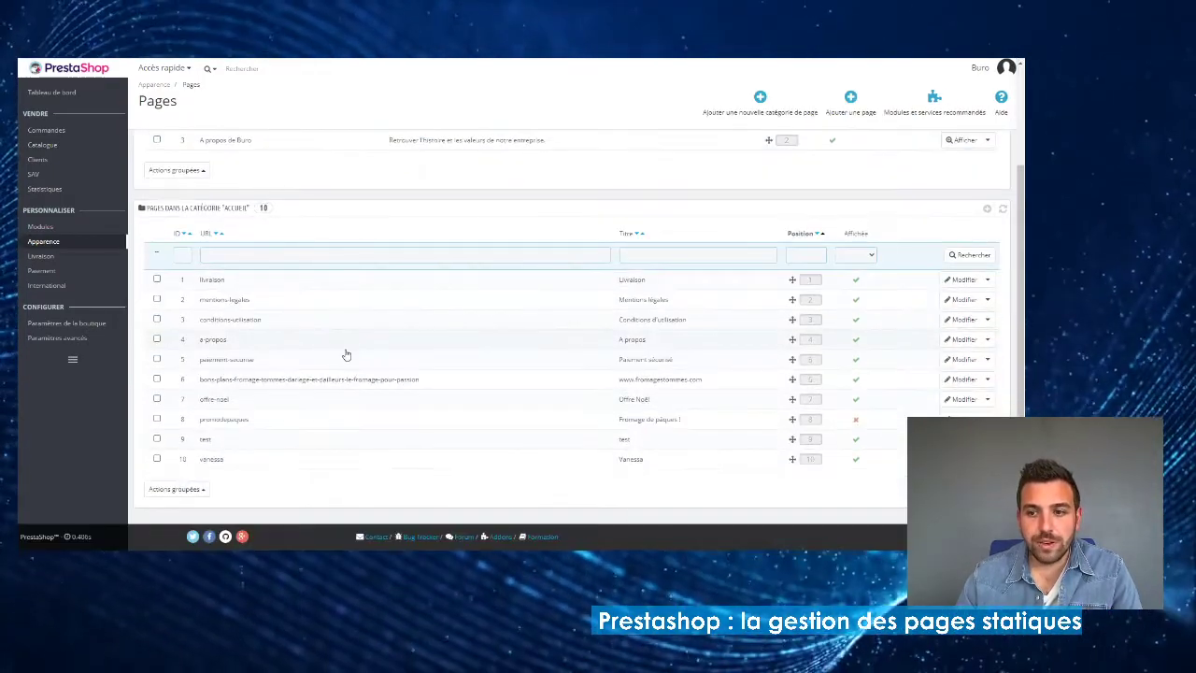
{"action": "left_click", "coordinate": [239, 285]}
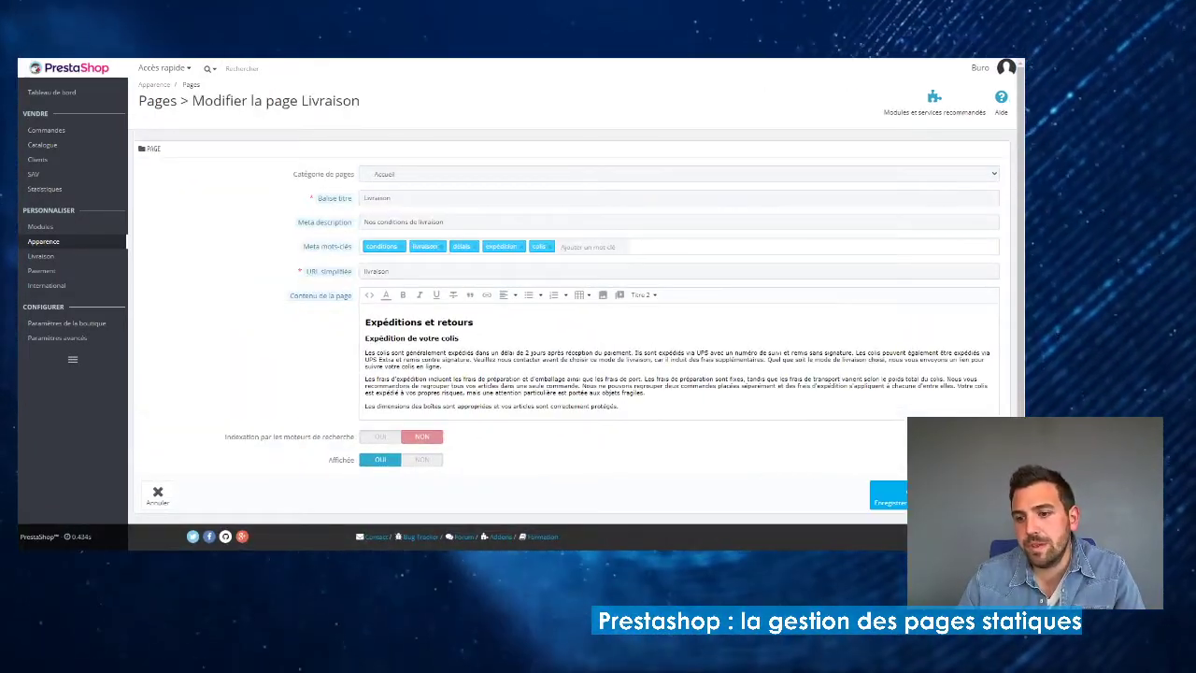
{"action": "left_click", "coordinate": [889, 495]}
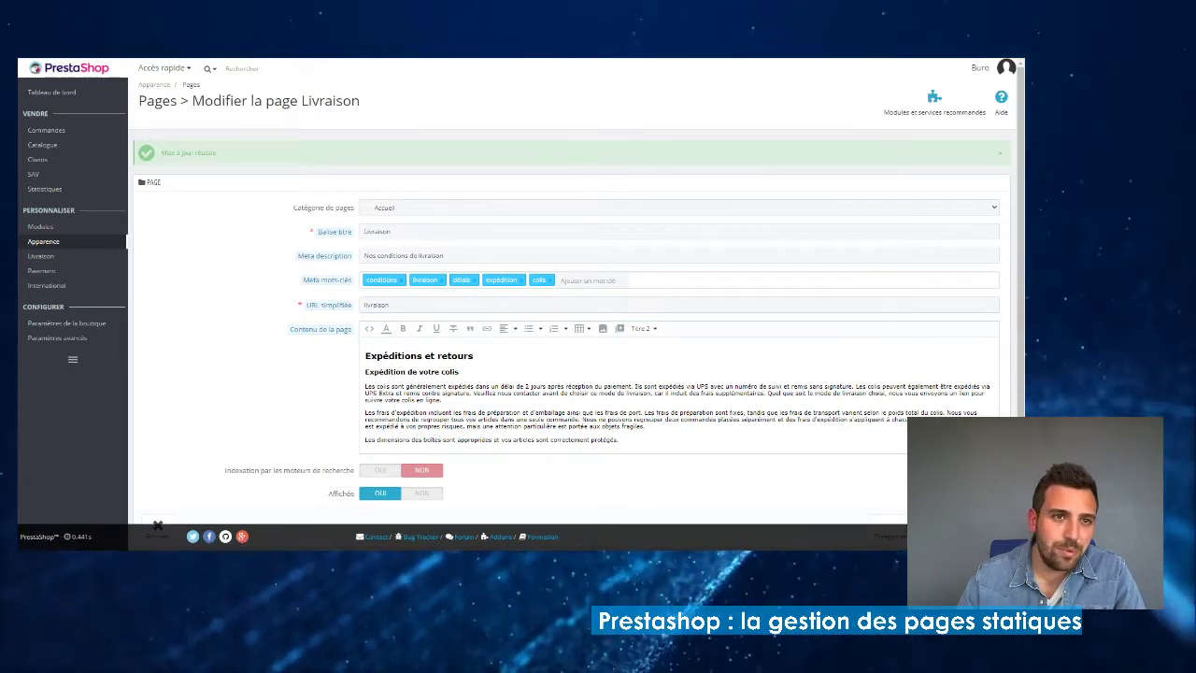
{"action": "scroll", "coordinate": [920, 490], "scroll_direction": "down", "scroll_amount": 1}
{"action": "left_click", "coordinate": [921, 489]}
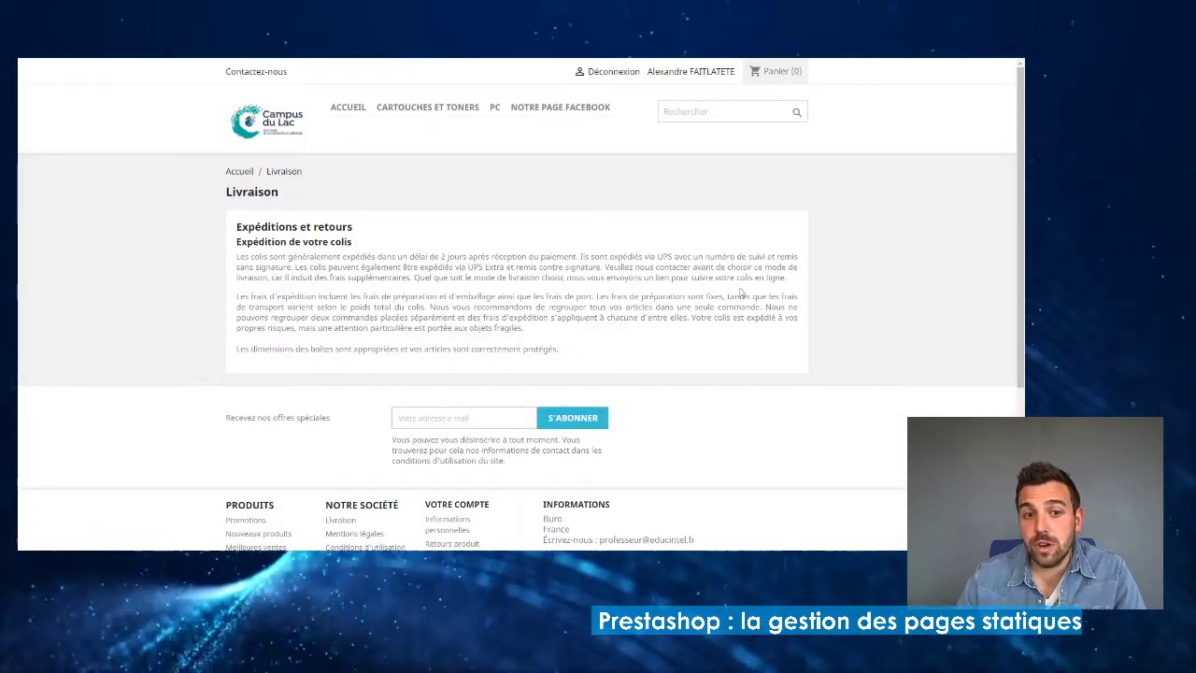
- Compare the shipping text shown on the shop's "Livraison" page with the page content in the editor
{"action": "left_click_drag", "start_coordinate": [247, 255], "coordinate": [587, 288]}
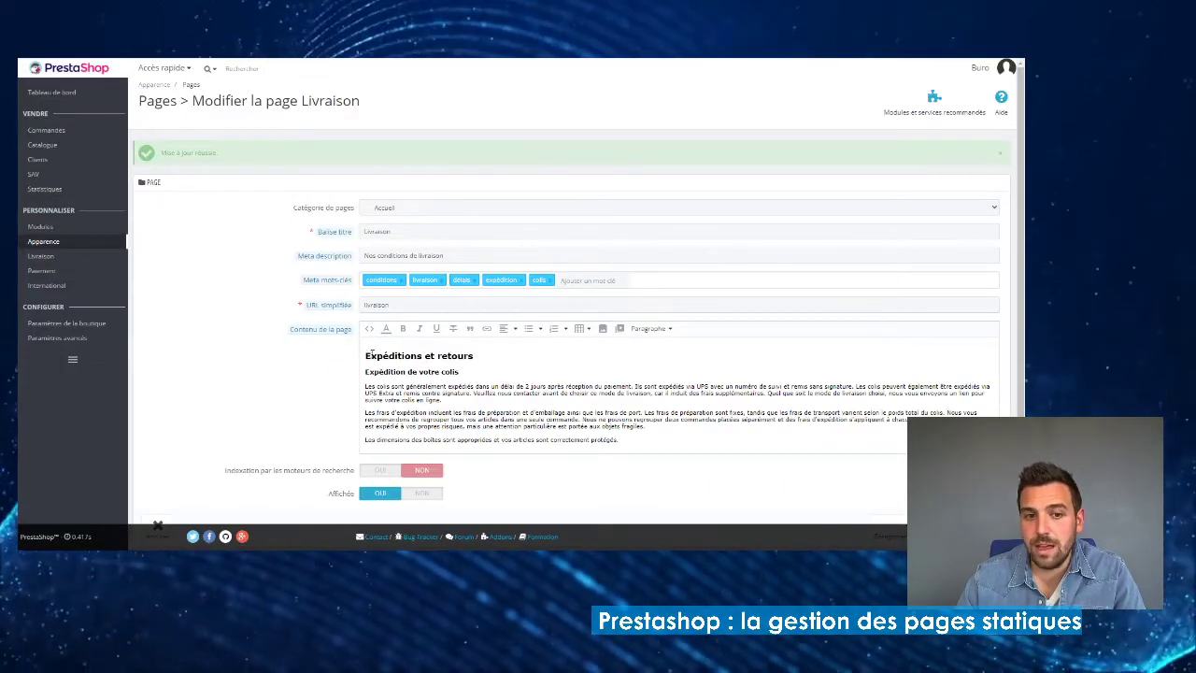
{"action": "left_click_drag", "start_coordinate": [364, 371], "coordinate": [665, 436]}
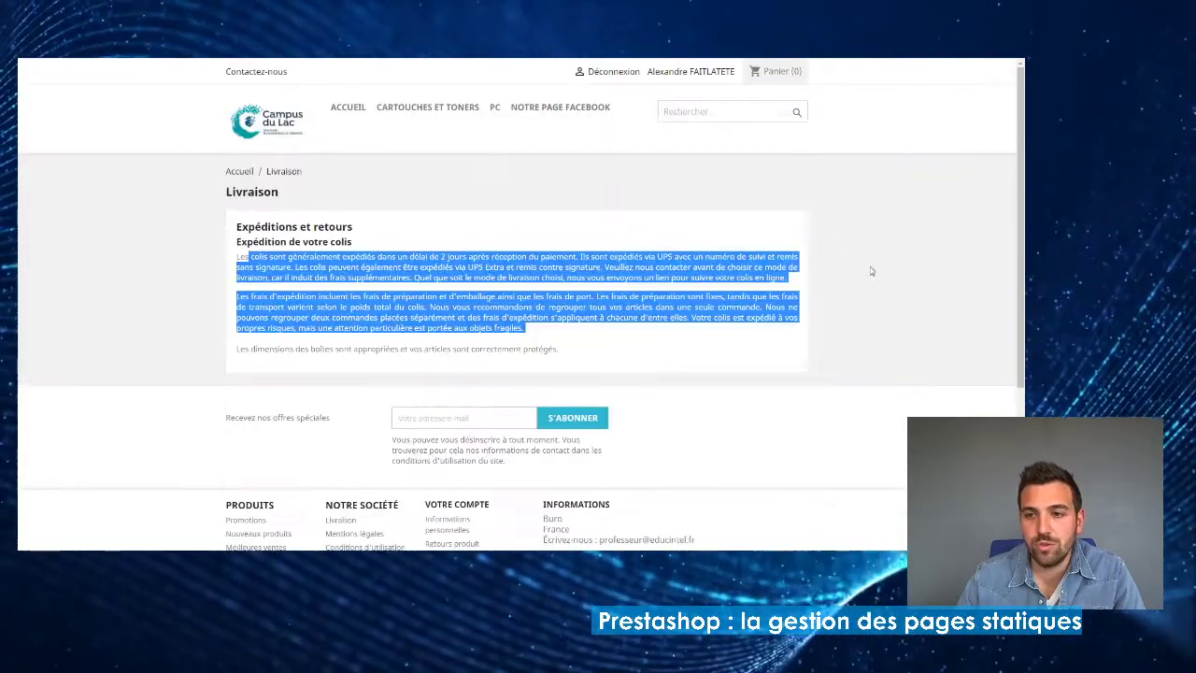
{"action": "left_click", "coordinate": [871, 271]}
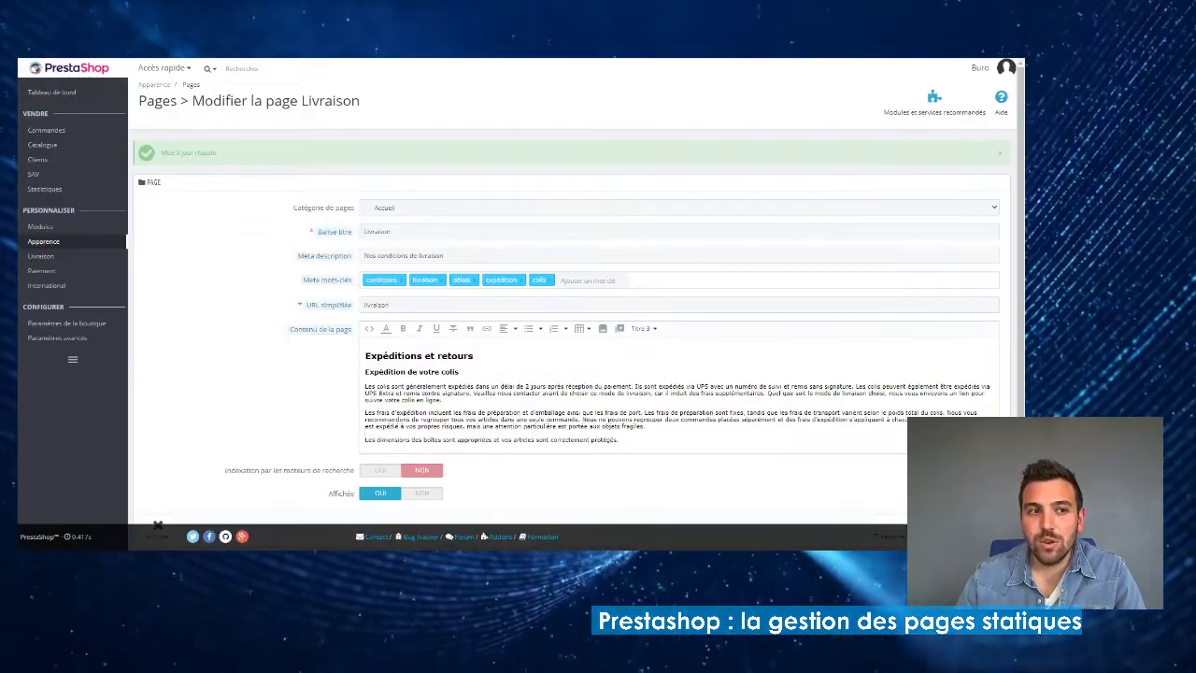
- Return to the list of static pages and look over the pages in the Accueil category
{"action": "mouse_move", "coordinate": [116, 234]}
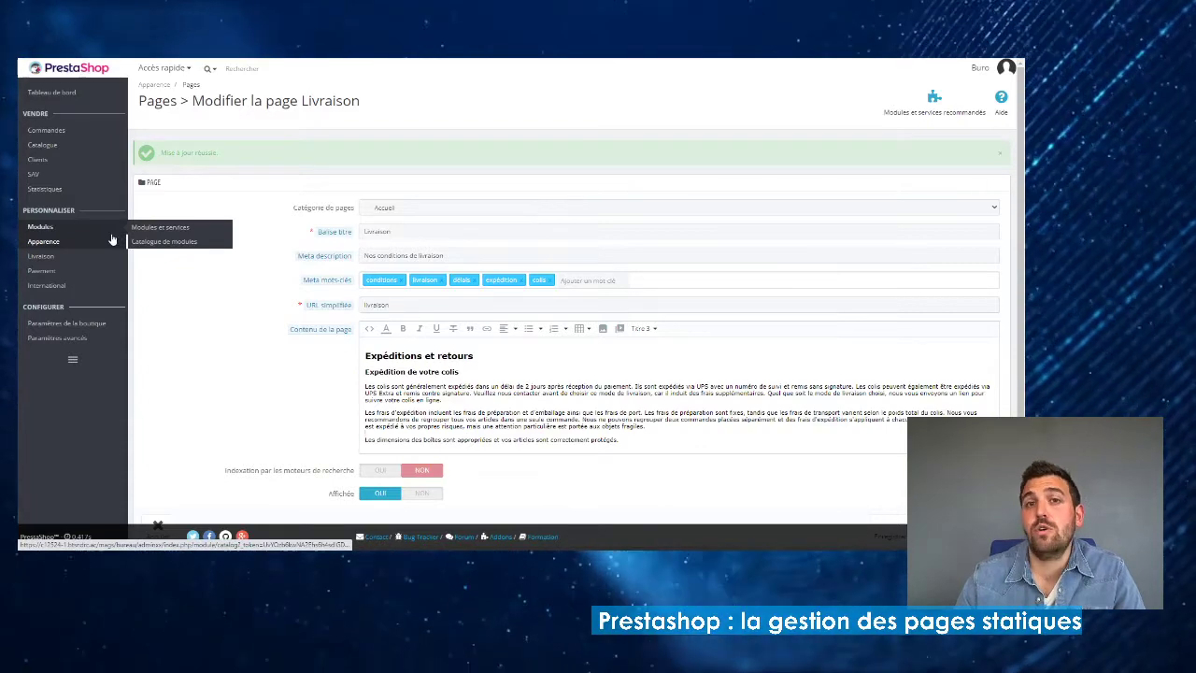
{"action": "mouse_move", "coordinate": [58, 245]}
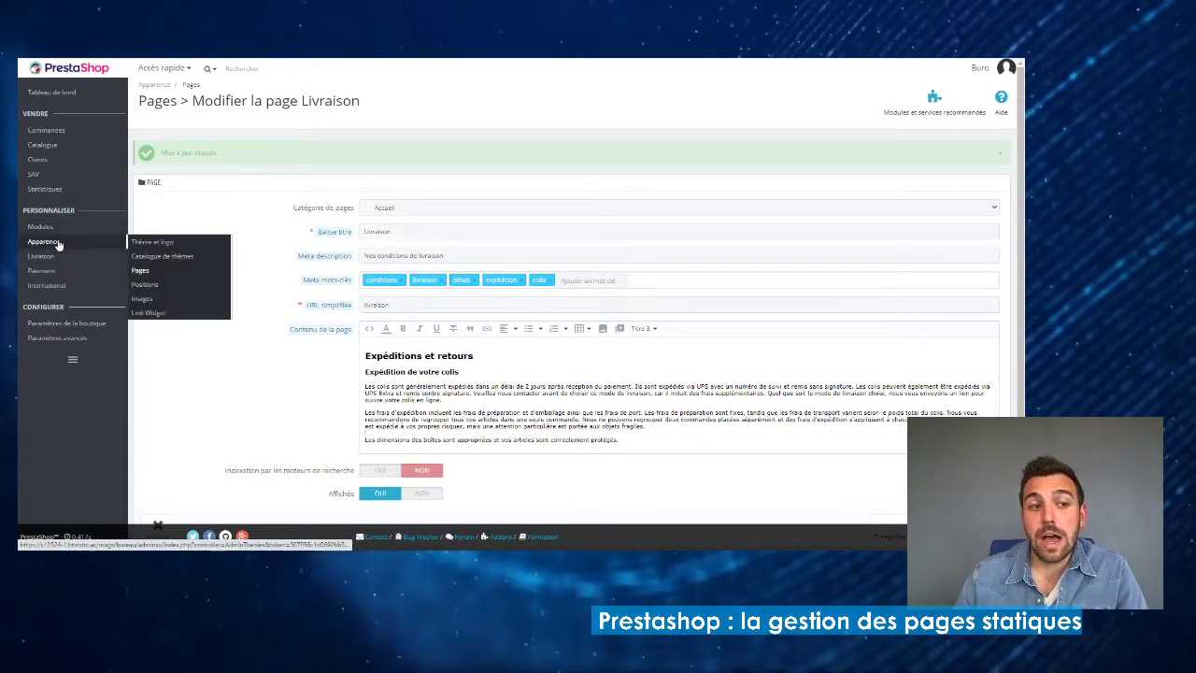
{"action": "left_click", "coordinate": [142, 271]}
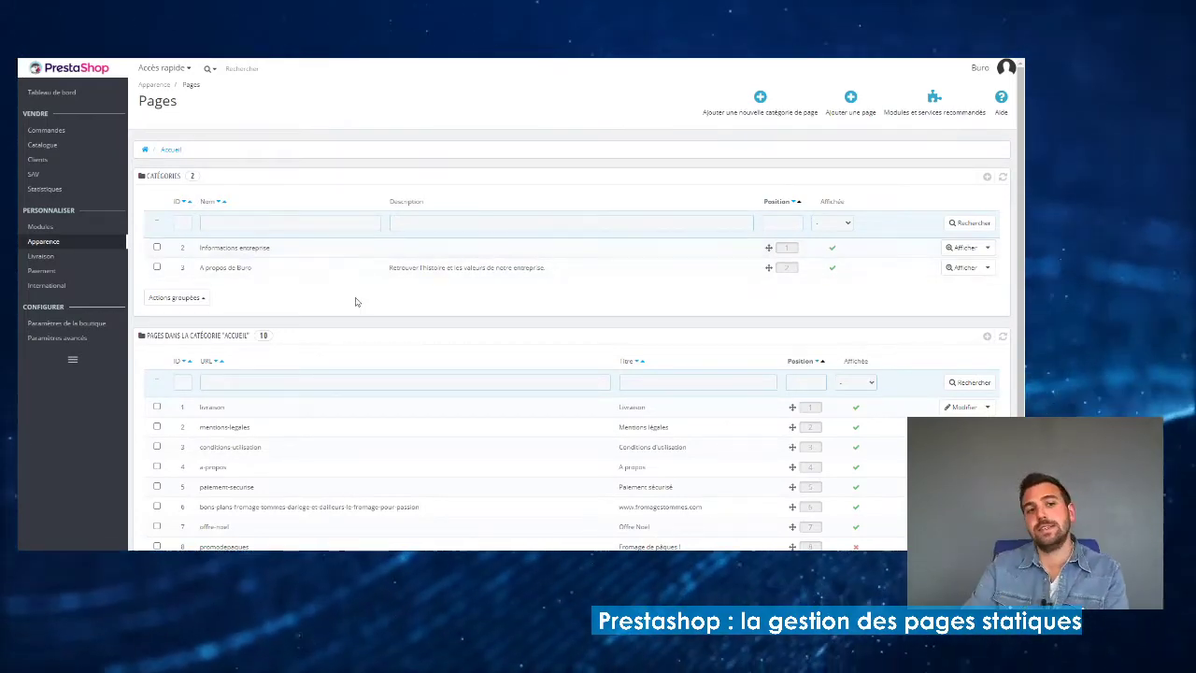
{"action": "scroll", "coordinate": [355, 289], "scroll_direction": "down", "scroll_amount": 3}
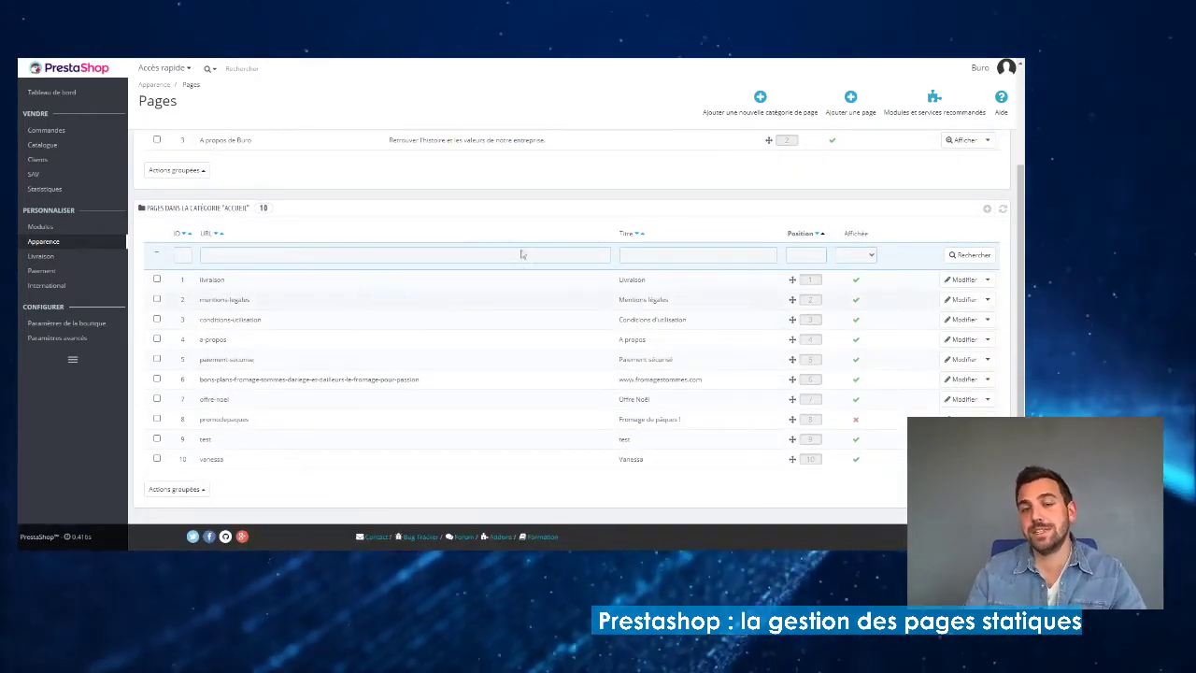